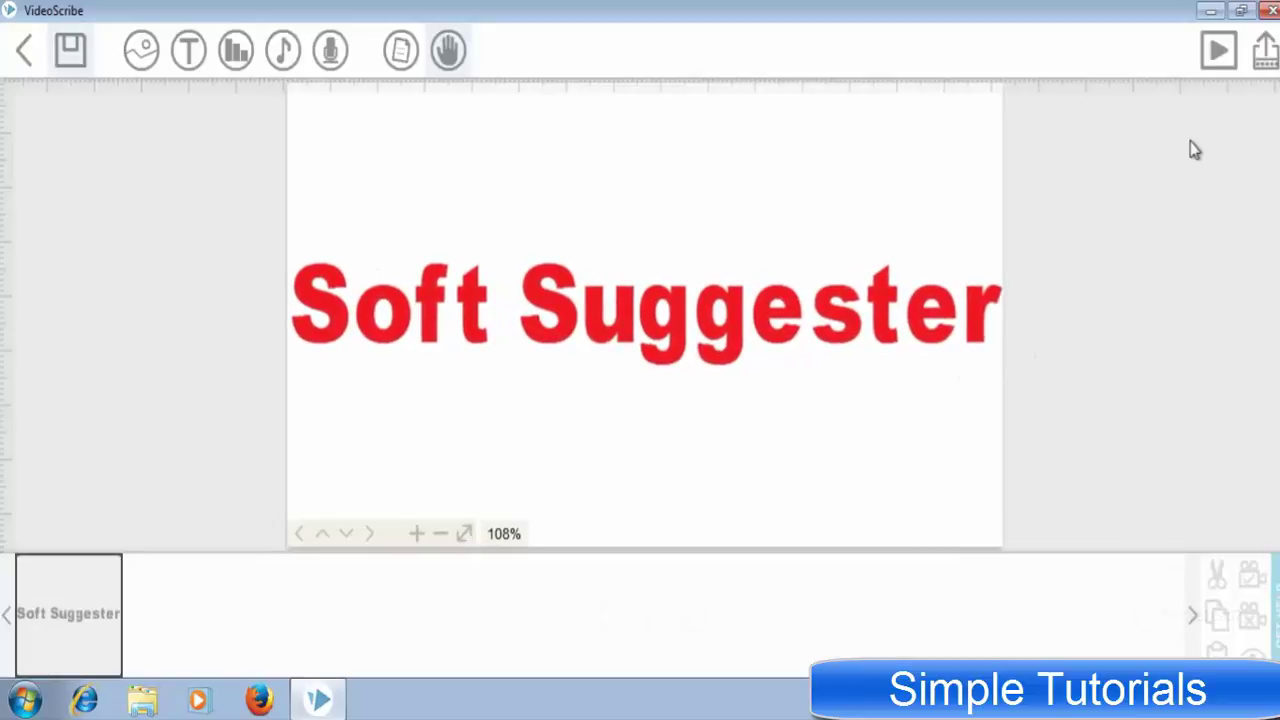
Play the Soft Suggester scribe preview twice before returning to the Apple/Windows icon scribe
{"action": "left_click", "coordinate": [1218, 50]}
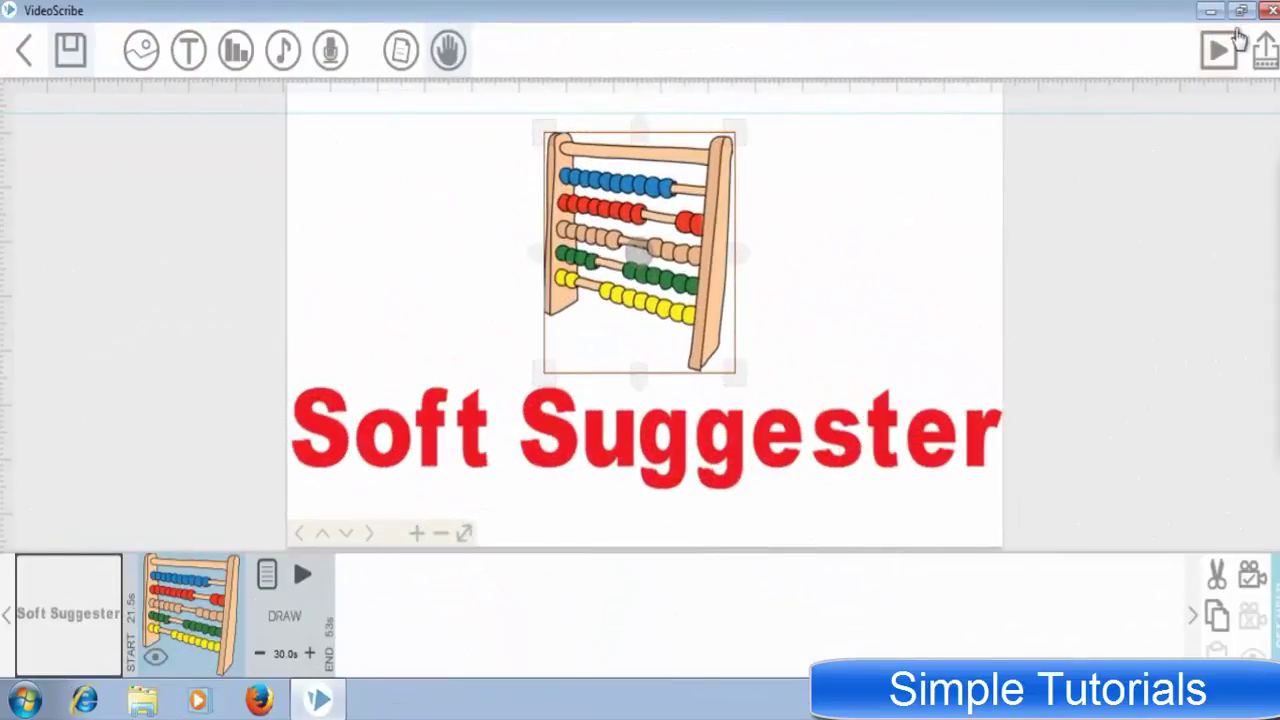
{"action": "left_click", "coordinate": [1238, 40]}
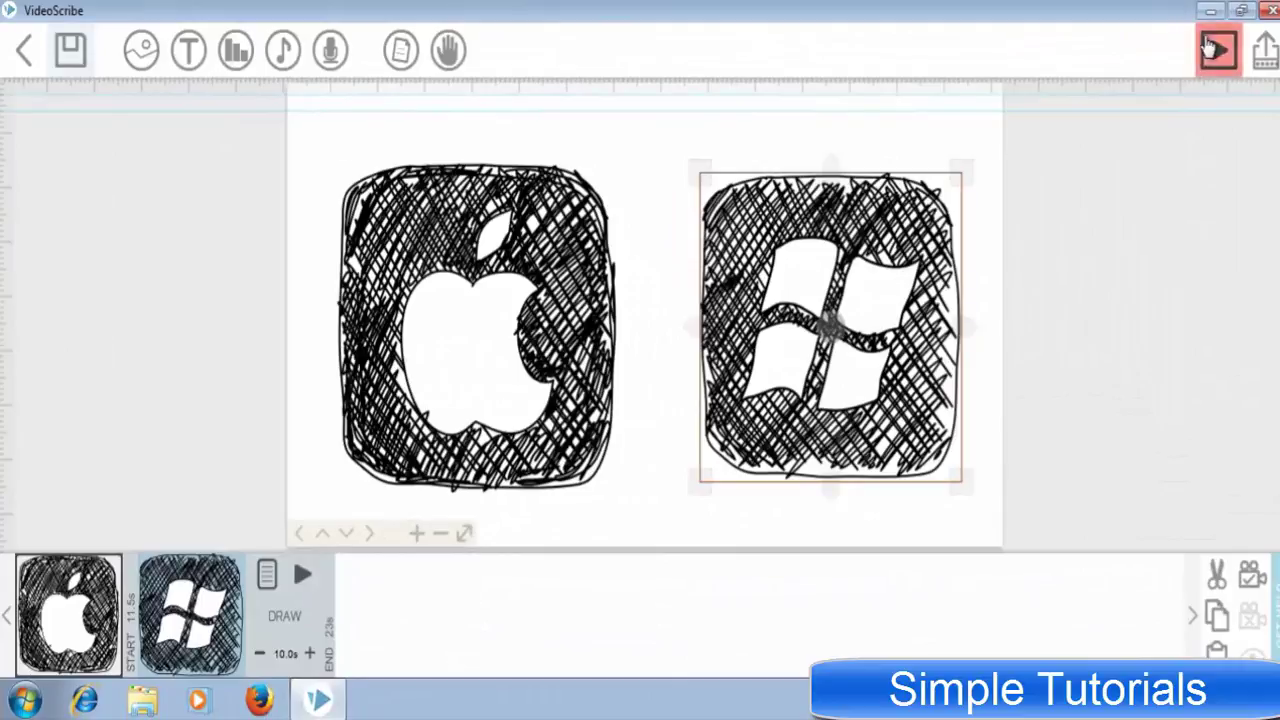
Preview the hatched Apple and Windows icons being drawn
{"action": "left_click", "coordinate": [1215, 50]}
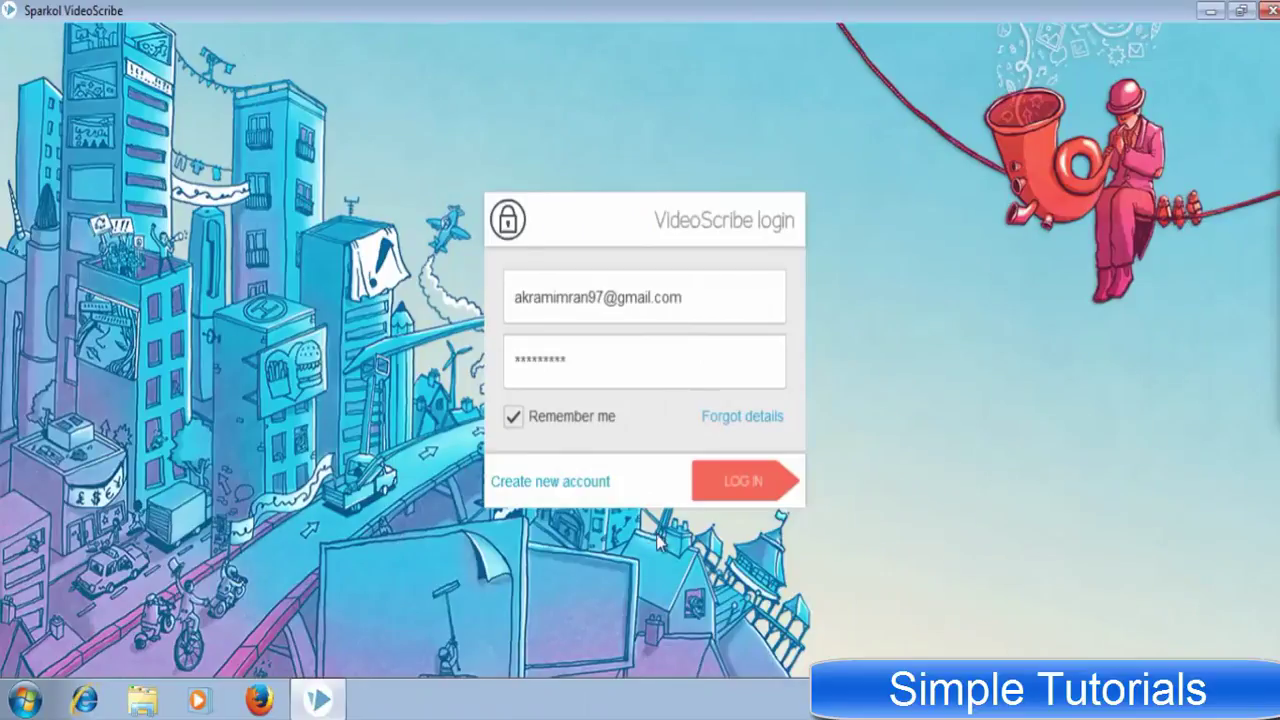
Log in and restore the unsaved project with the abacus and red Soft Suggester text
{"action": "left_click", "coordinate": [768, 488]}
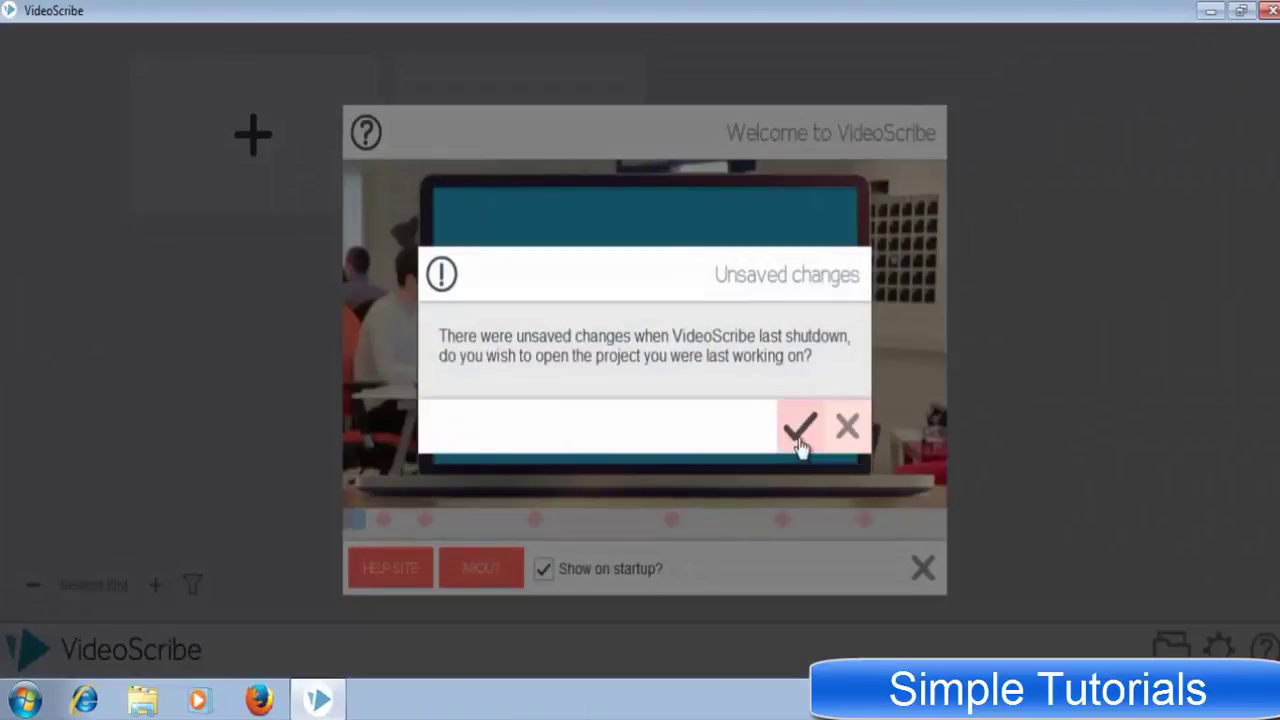
{"action": "left_click", "coordinate": [800, 432]}
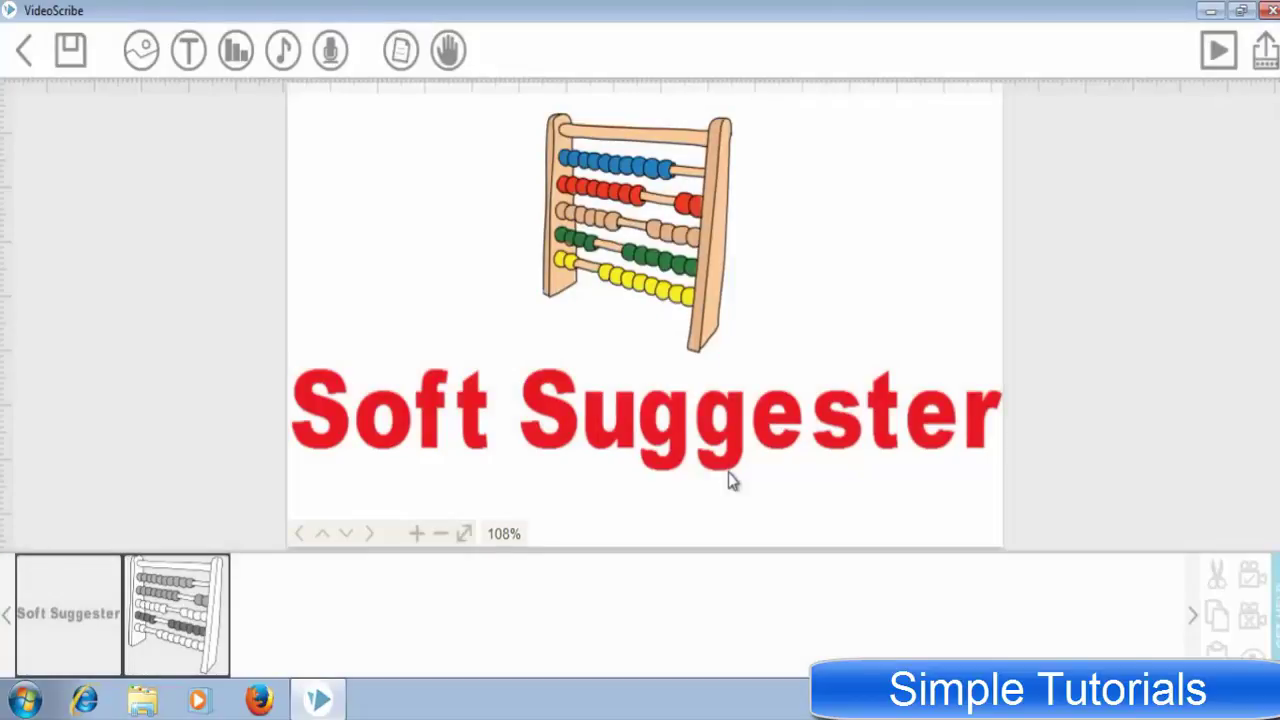
Play the abacus and Soft Suggester scribe preview twice
{"action": "left_click", "coordinate": [1220, 50]}
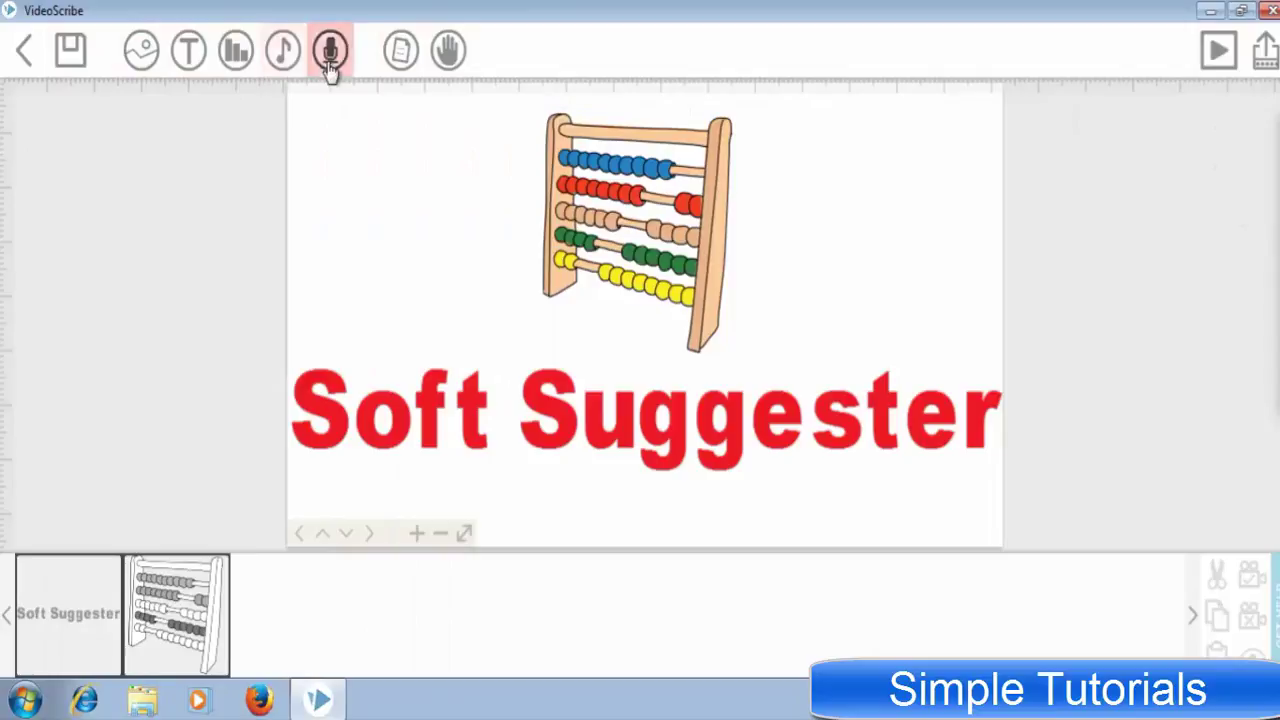
{"action": "left_click", "coordinate": [1218, 52]}
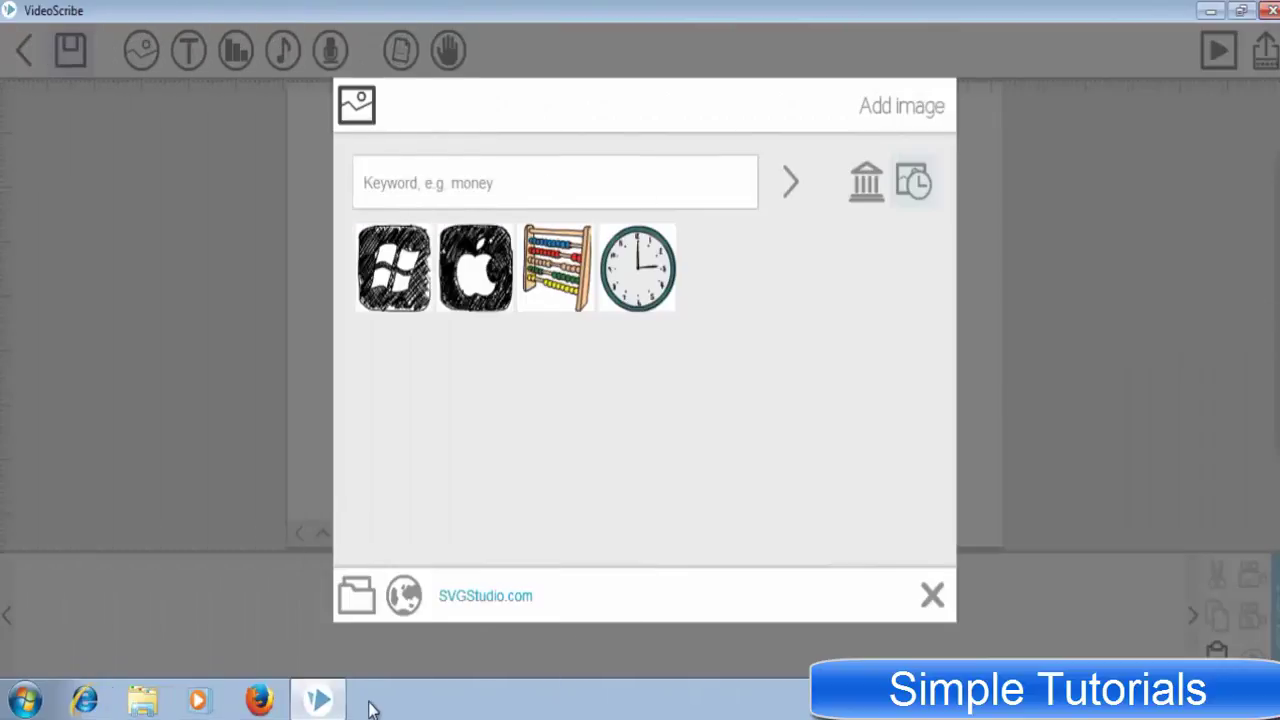
Import Koala from Pictures > Sample Pictures into the line-drawing conversion dialog
{"action": "left_click", "coordinate": [360, 603]}
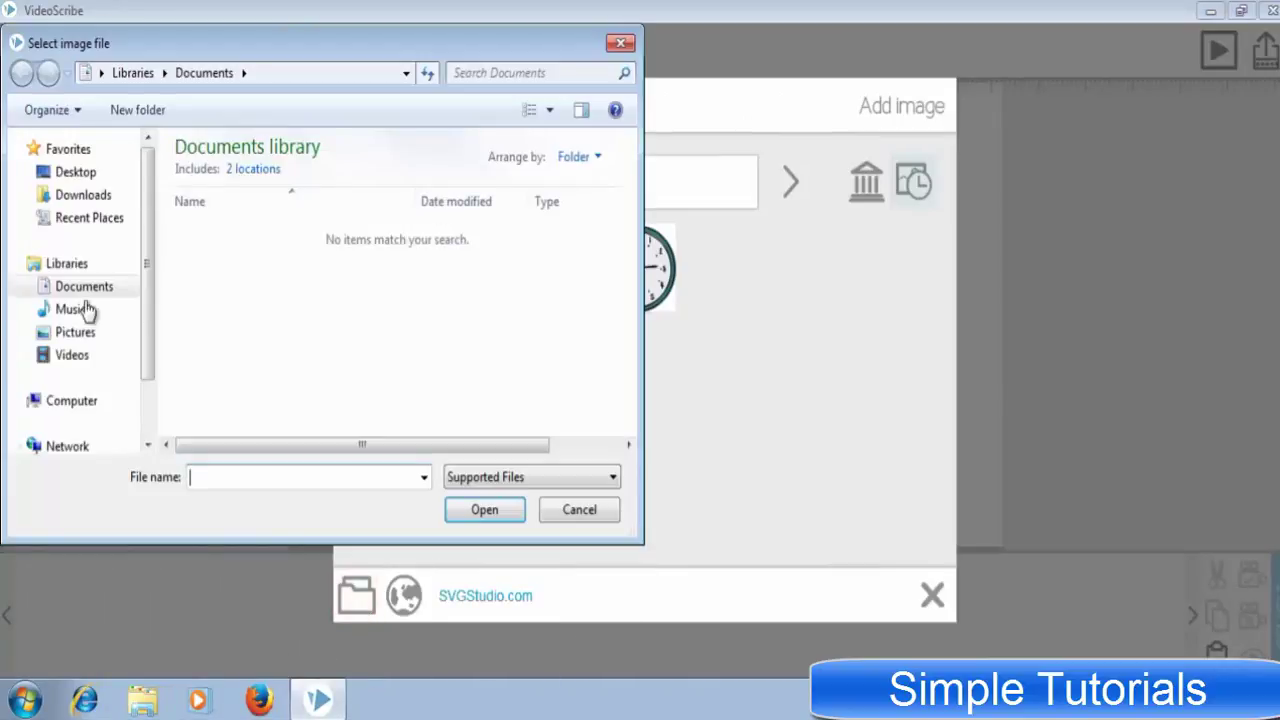
{"action": "left_click", "coordinate": [70, 333]}
{"action": "double_click", "coordinate": [229, 305]}
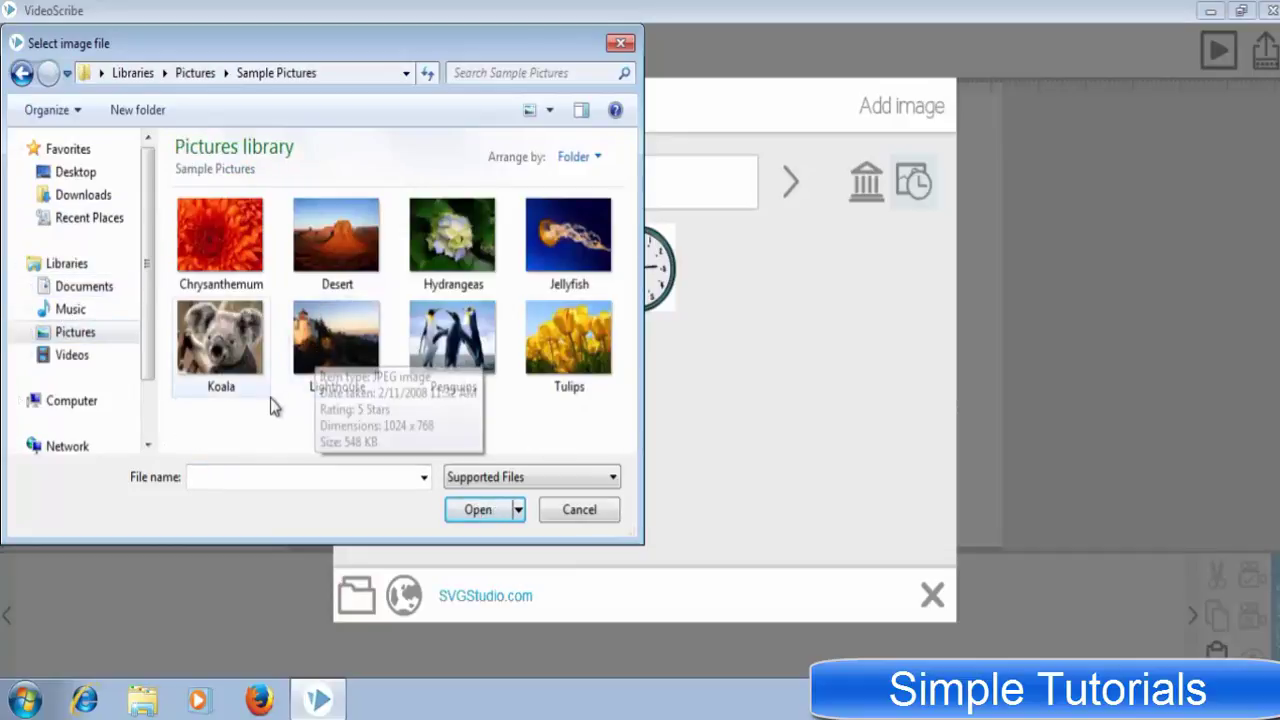
{"action": "double_click", "coordinate": [240, 385]}
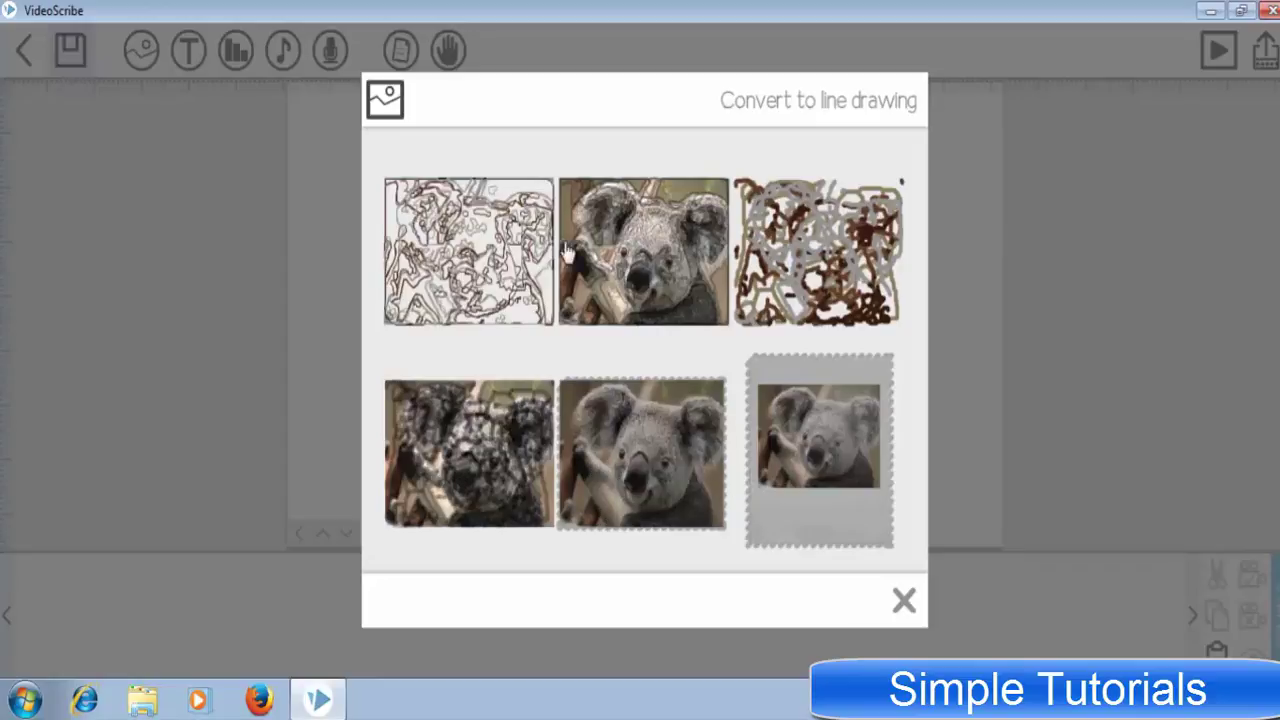
Add the koala as an unconverted photo with a chosen drawing hand, then preview it
{"action": "left_click", "coordinate": [824, 515]}
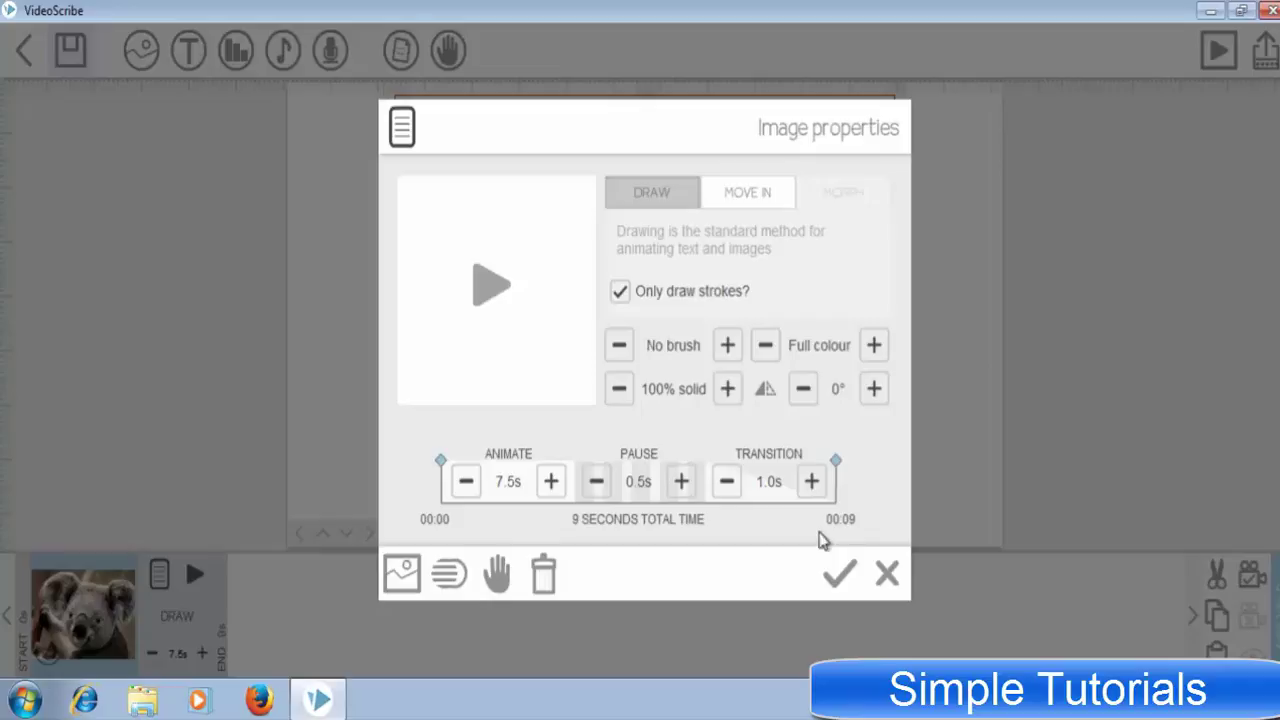
{"action": "left_click", "coordinate": [494, 571]}
{"action": "left_click", "coordinate": [791, 357]}
{"action": "left_click", "coordinate": [871, 590]}
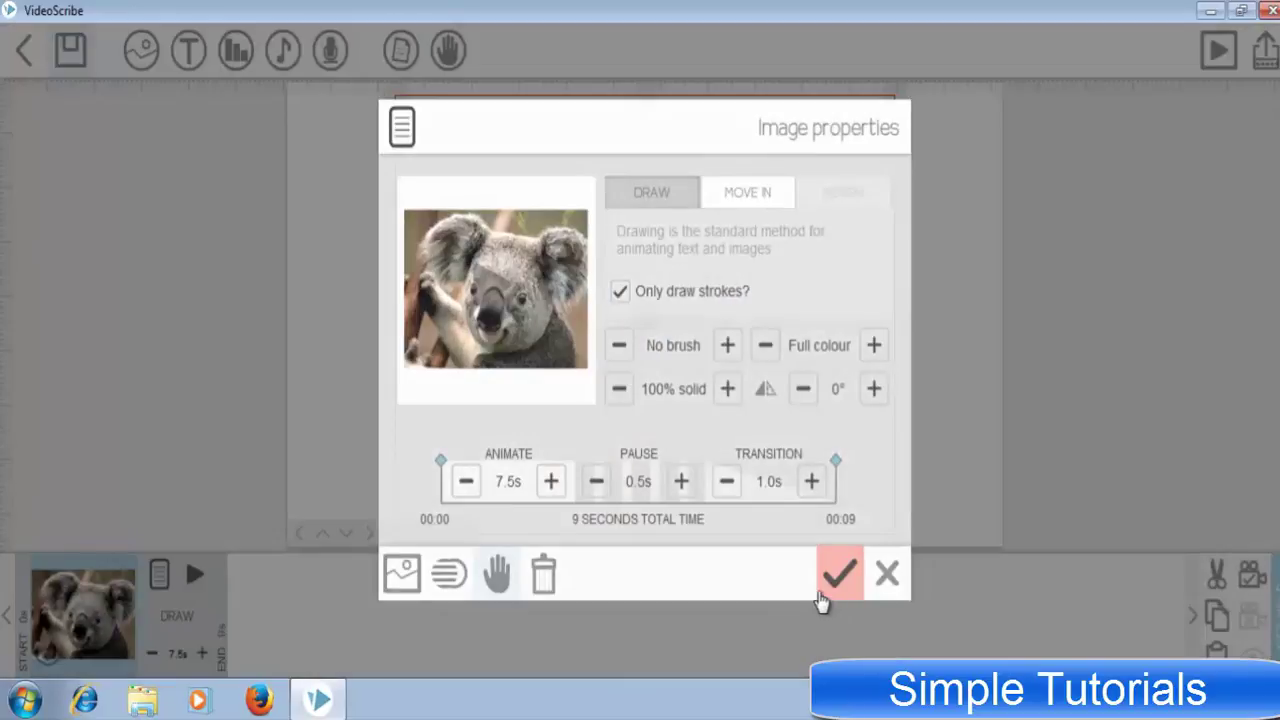
{"action": "left_click", "coordinate": [837, 574]}
{"action": "left_click", "coordinate": [1219, 49]}
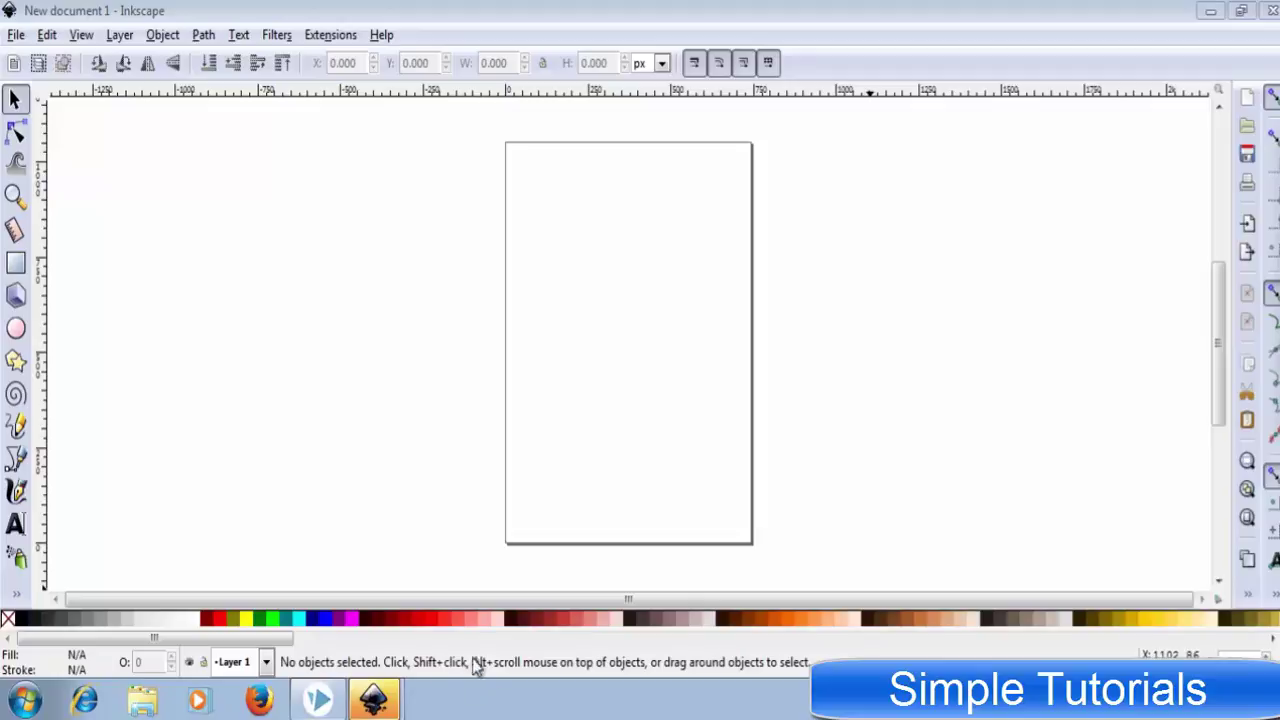
{"action": "left_click", "coordinate": [318, 700]}
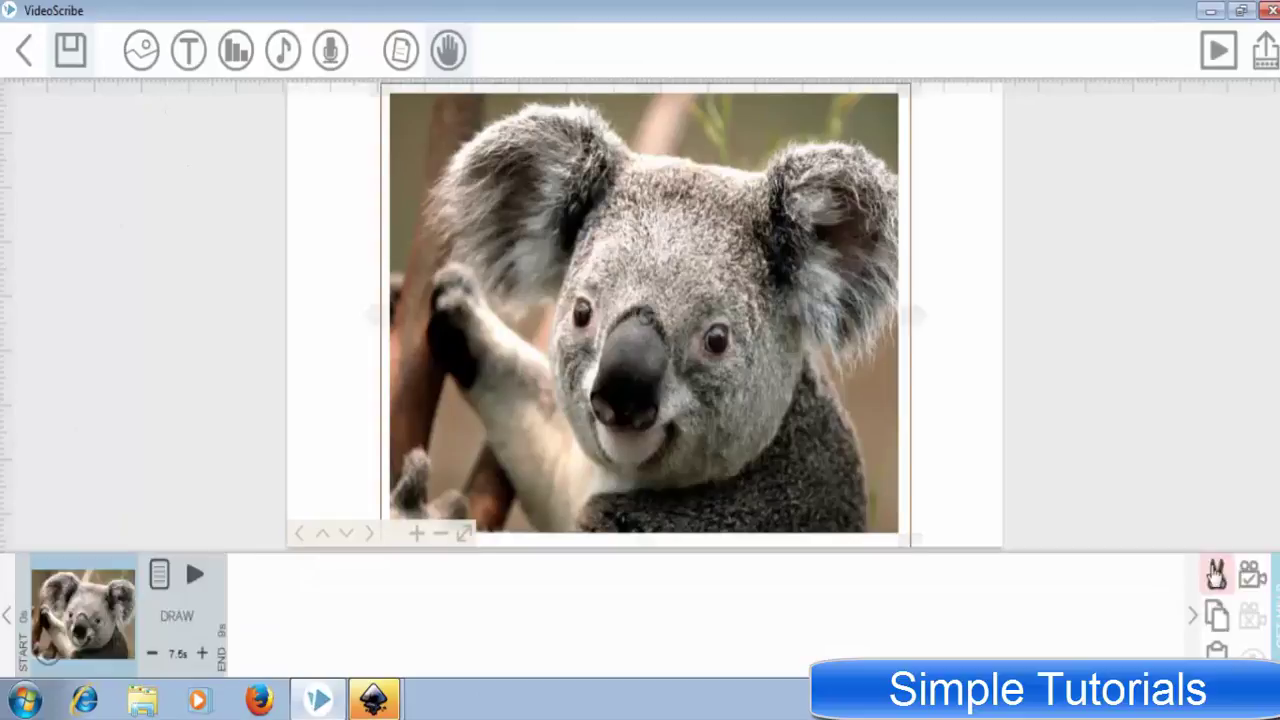
Import the aballfallonhisface cartoon from Pictures onto the canvas
{"action": "left_click", "coordinate": [141, 50]}
{"action": "left_click", "coordinate": [356, 595]}
{"action": "scroll", "coordinate": [82, 448], "scroll_direction": "down", "scroll_amount": 1}
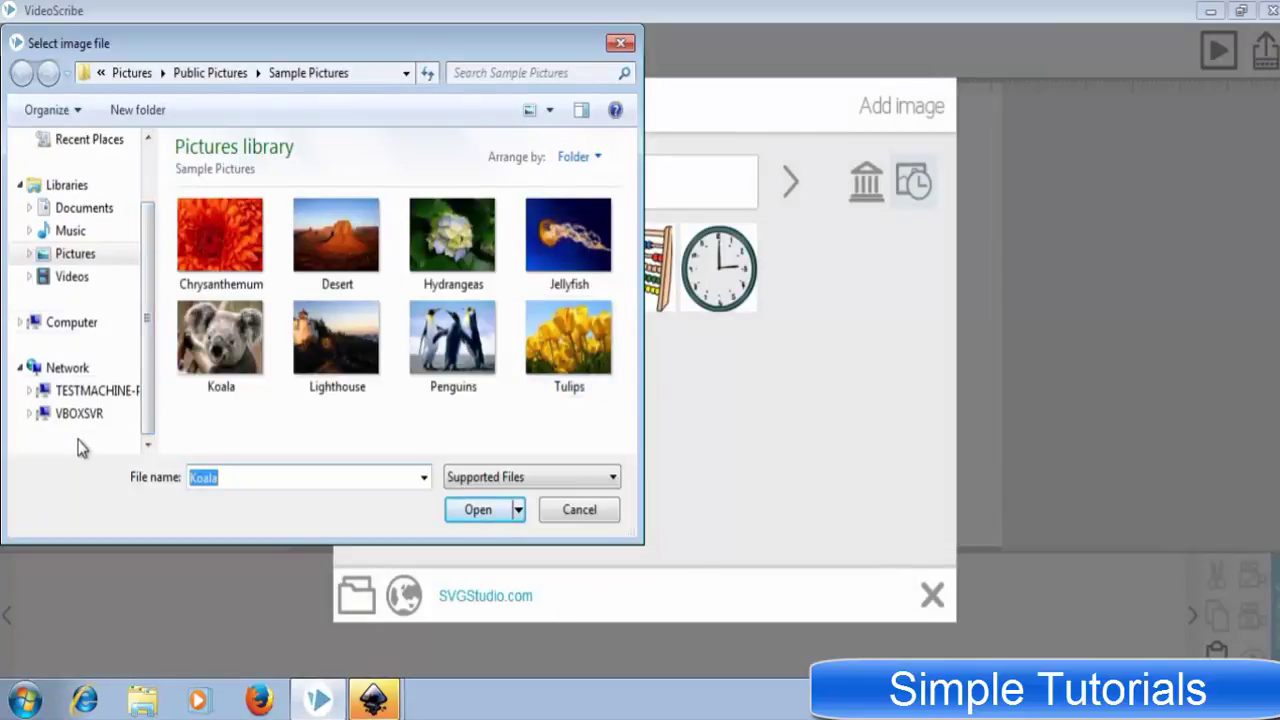
{"action": "scroll", "coordinate": [145, 237], "scroll_direction": "up", "scroll_amount": 1}
{"action": "left_click", "coordinate": [80, 299]}
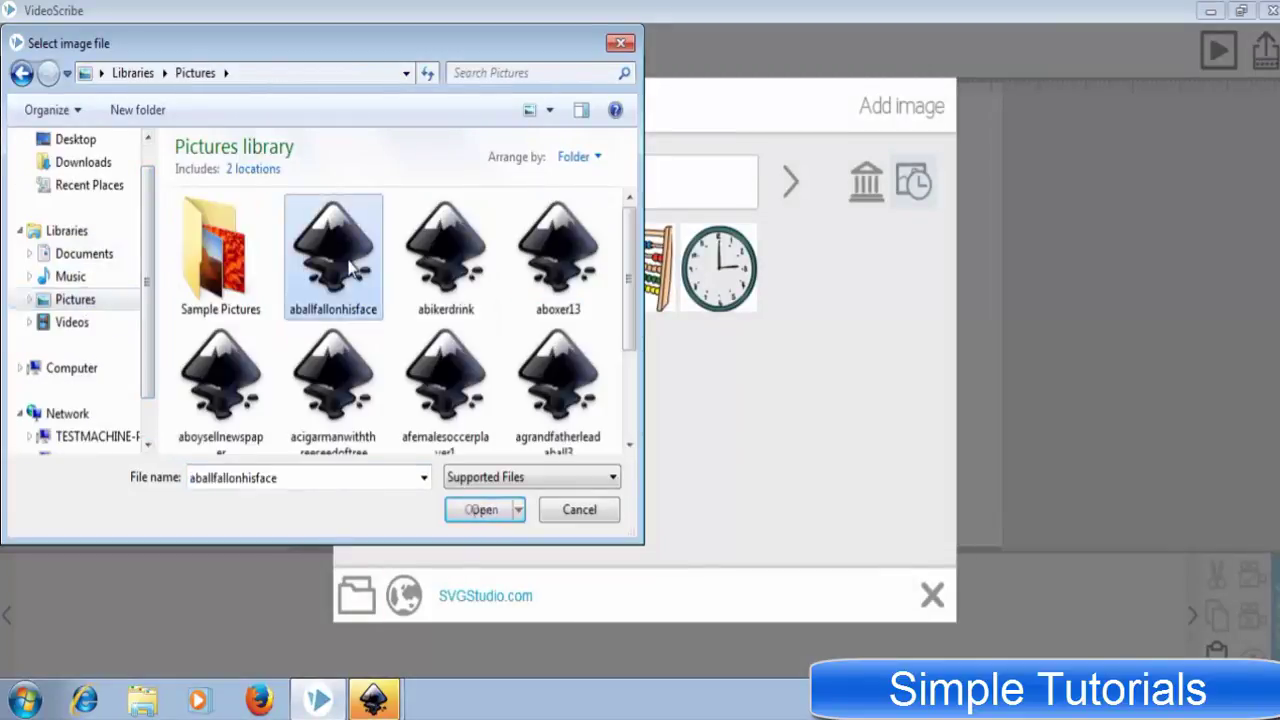
{"action": "double_click", "coordinate": [337, 257]}
Preview the soccer-player cartoon and page through the image library categories
{"action": "left_click", "coordinate": [1218, 50]}
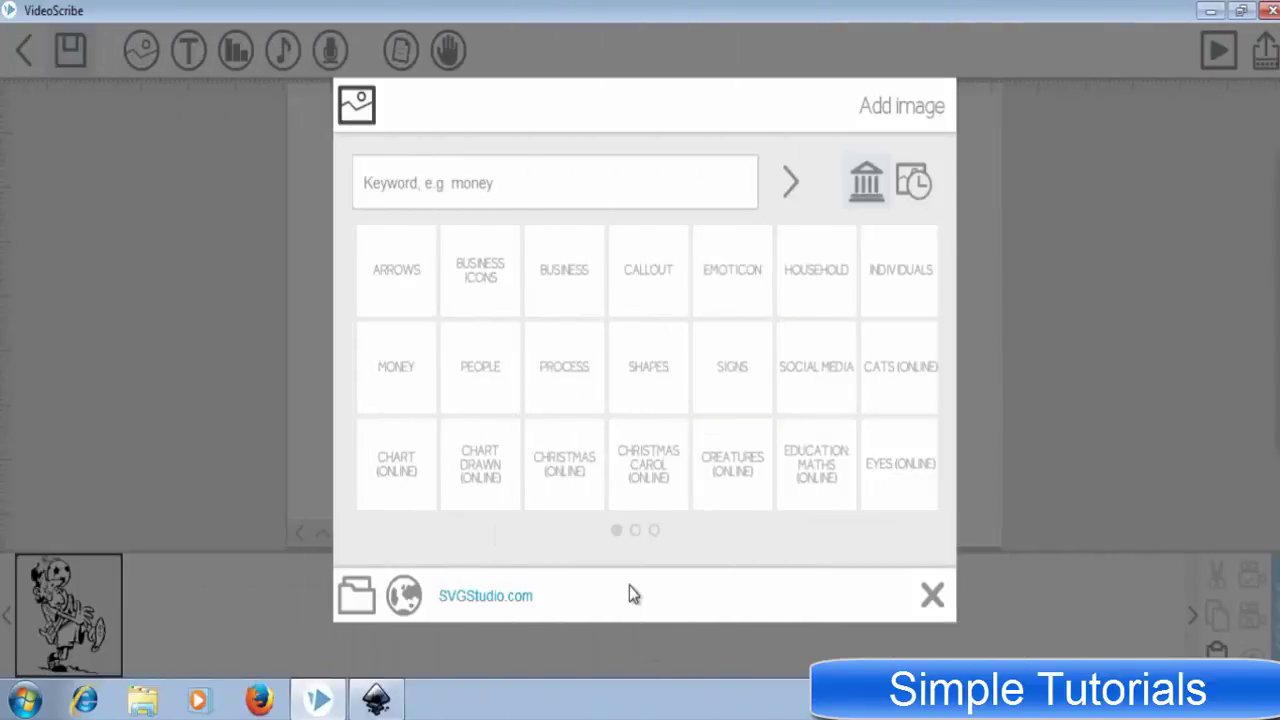
{"action": "left_click", "coordinate": [643, 546]}
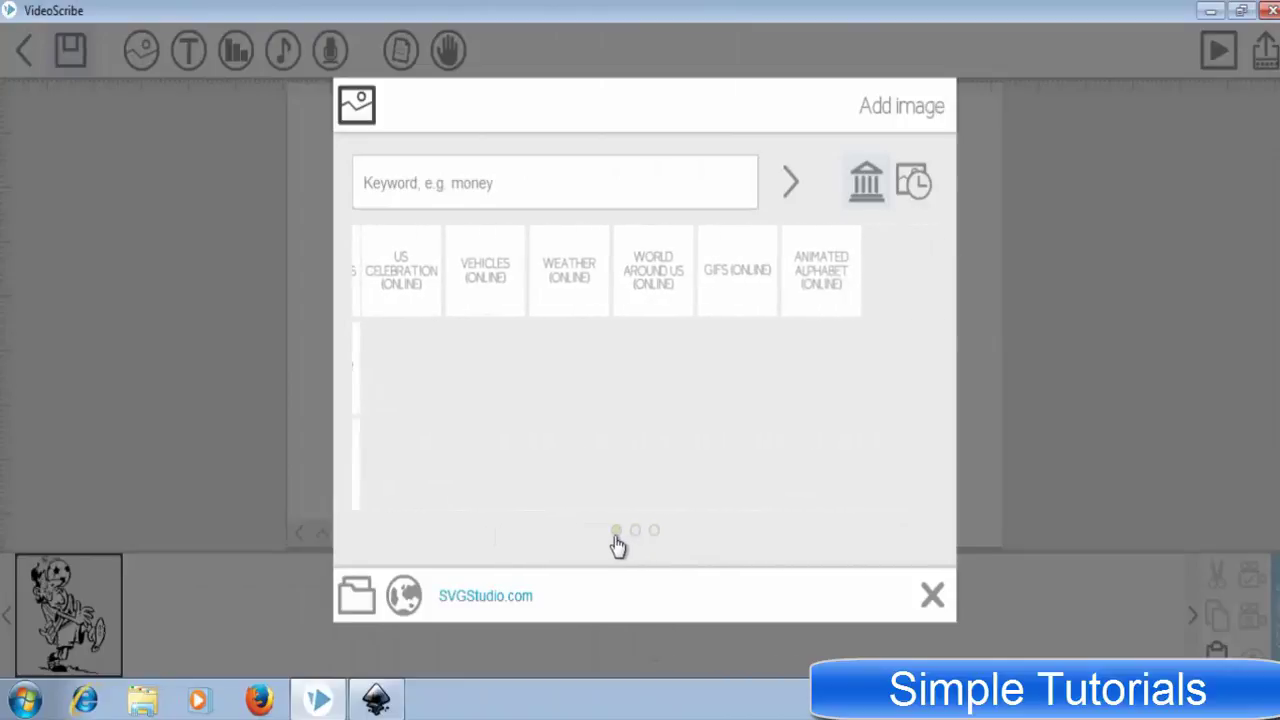
{"action": "left_click", "coordinate": [615, 541]}
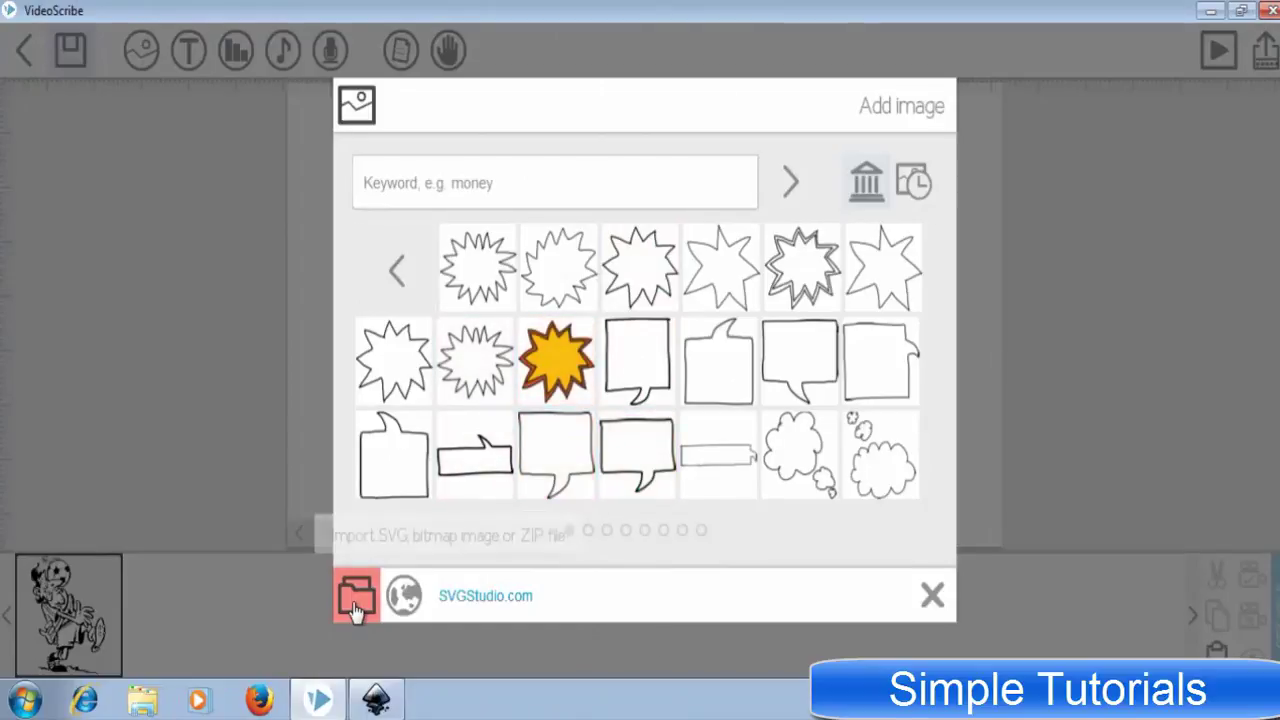
In Inkscape, select the biker drawing and stretch it leftwards from 295 to about 376 px wide
{"action": "left_click", "coordinate": [376, 697]}
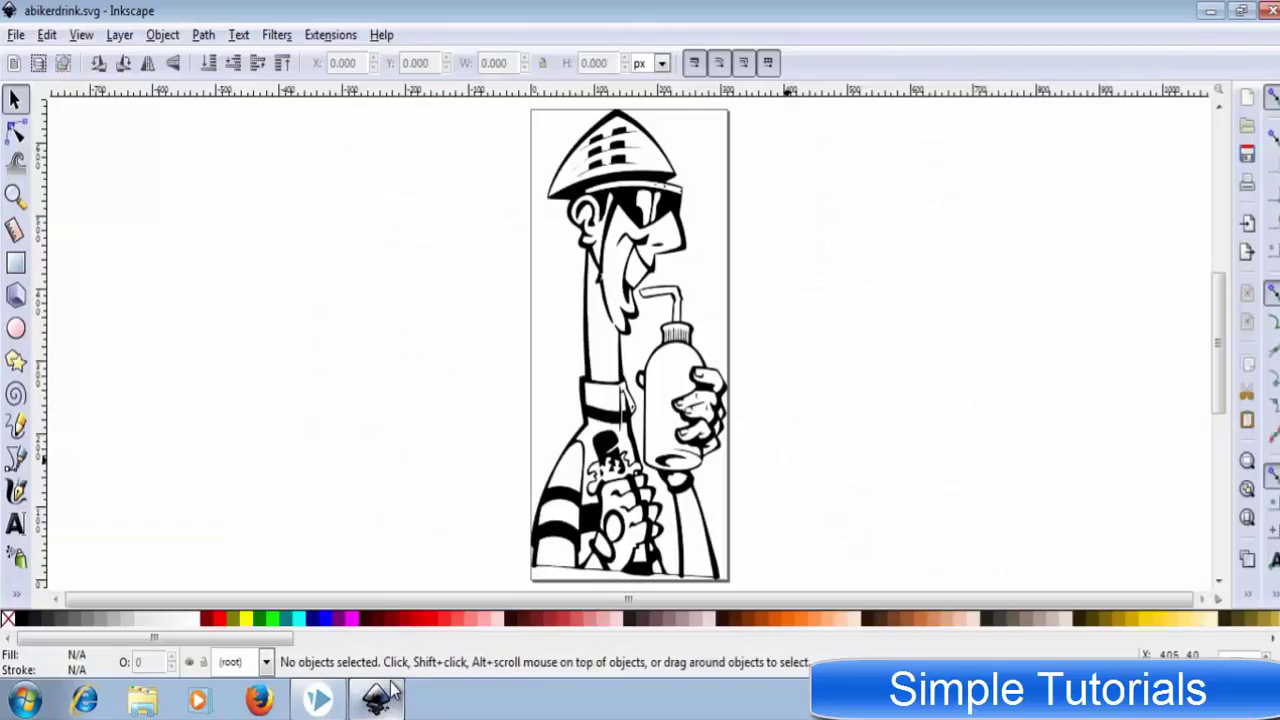
{"action": "left_click", "coordinate": [588, 332]}
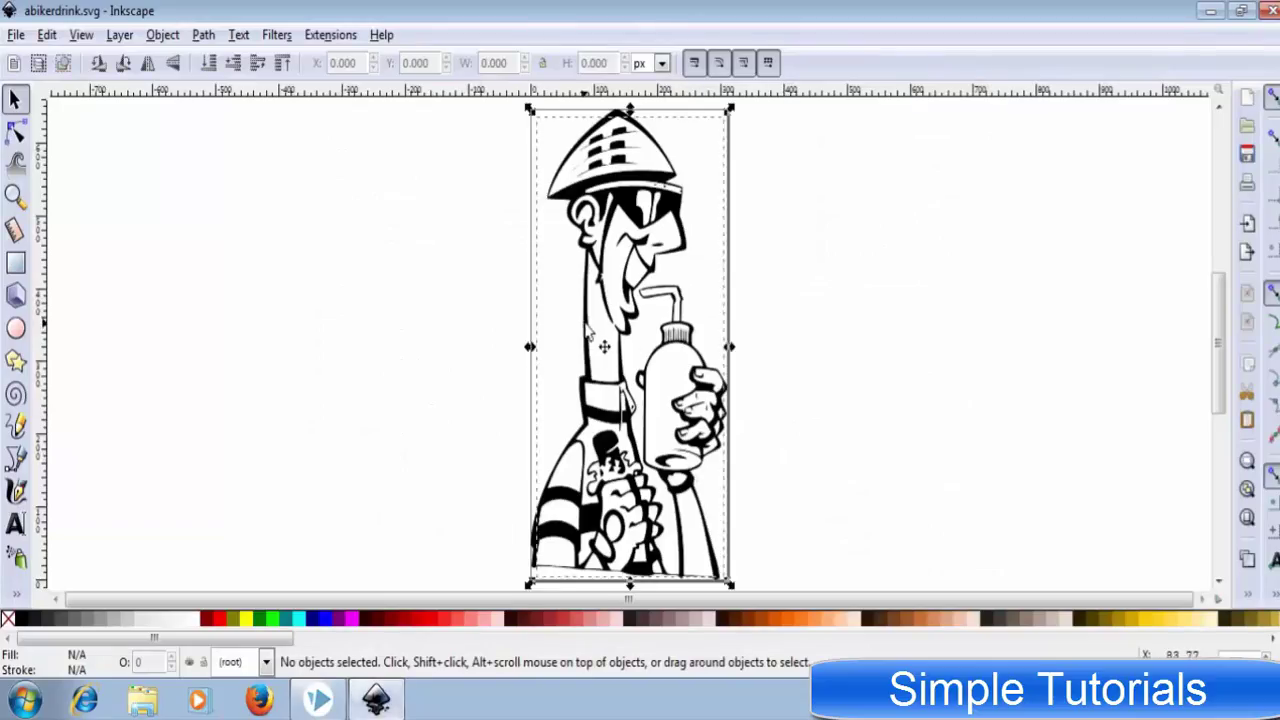
{"action": "left_click_drag", "start_coordinate": [530, 347], "coordinate": [479, 347]}
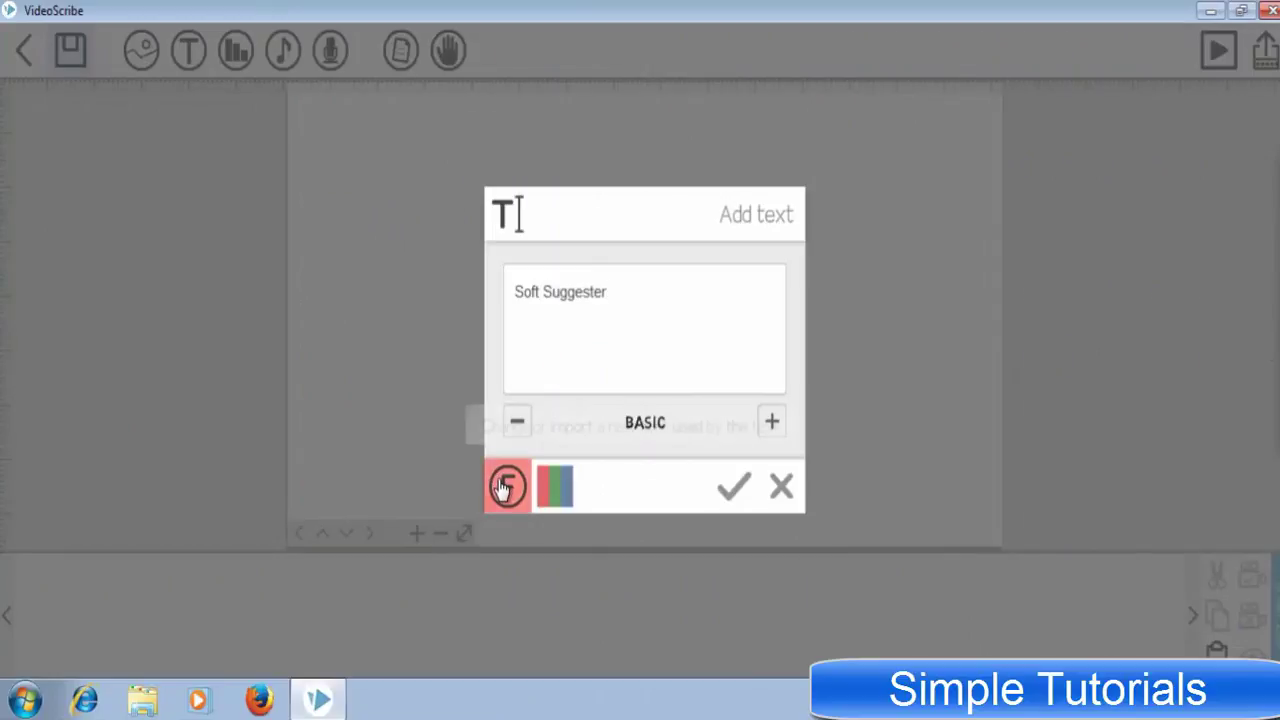
Import Arial Greek with Greek, Cyrillic, Armenian, Hebrew and Arabic sets, then place the text
{"action": "left_click", "coordinate": [505, 485]}
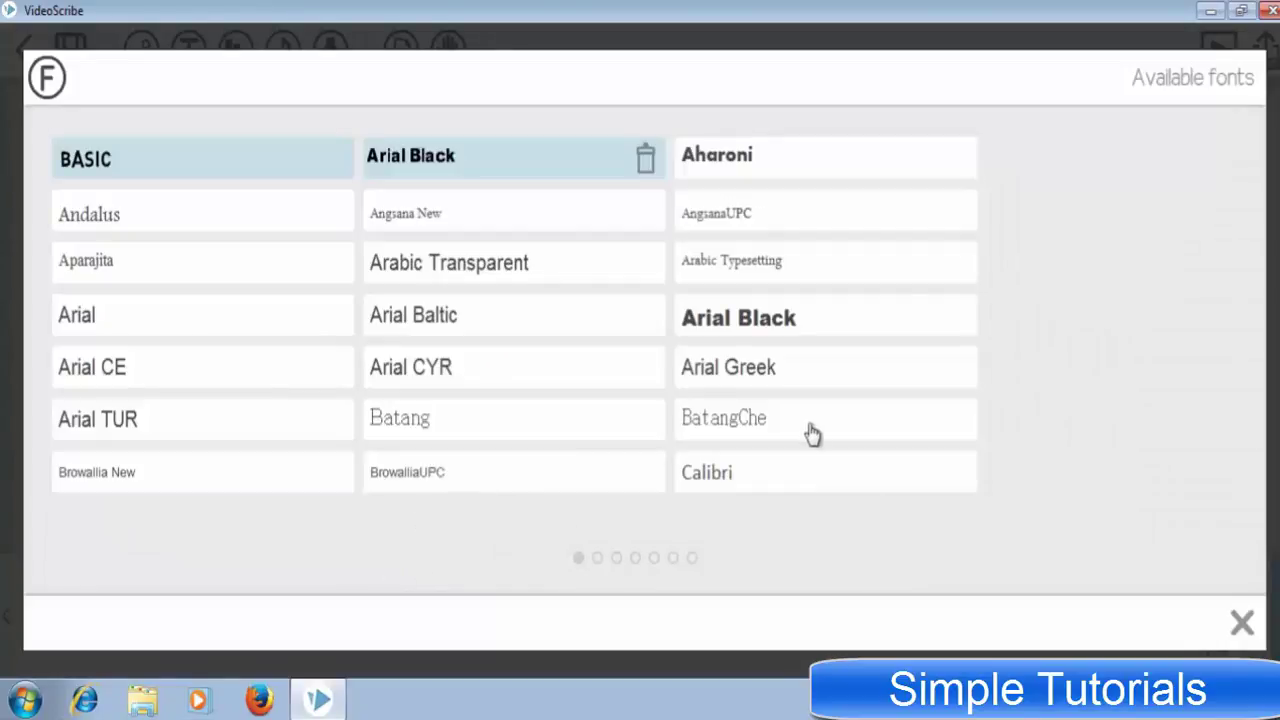
{"action": "left_click", "coordinate": [748, 370]}
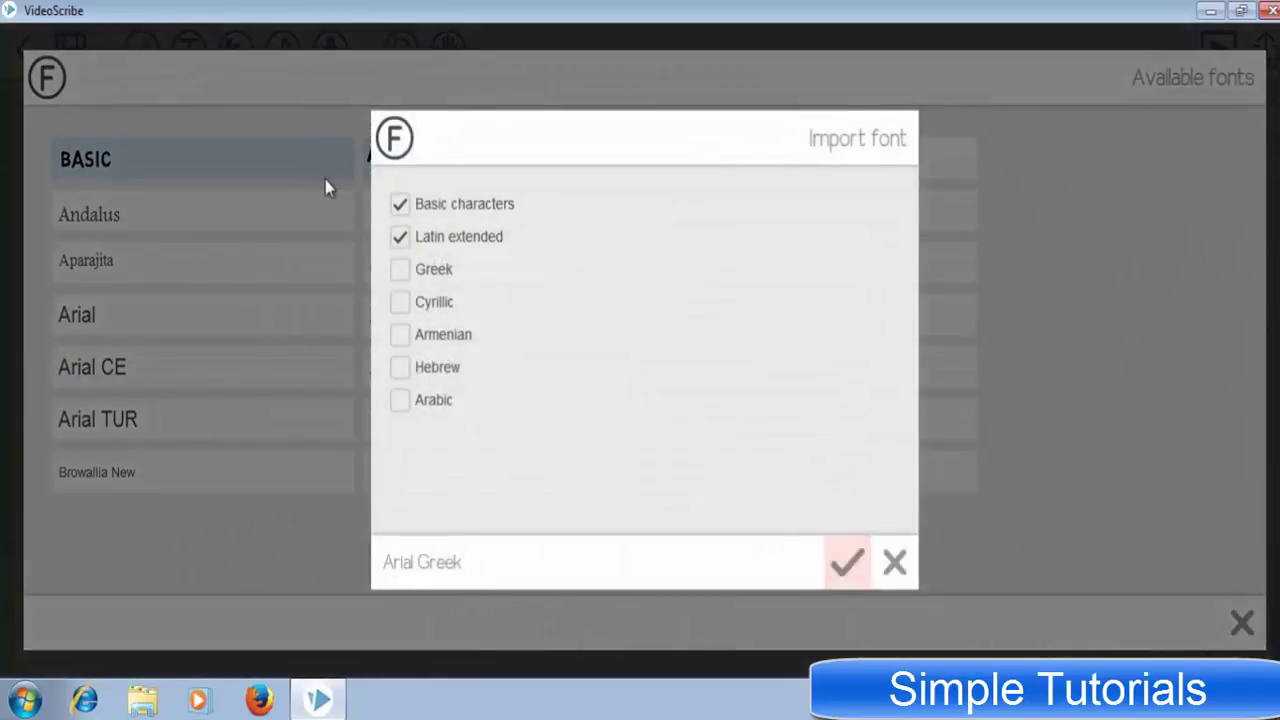
{"action": "left_click", "coordinate": [432, 303]}
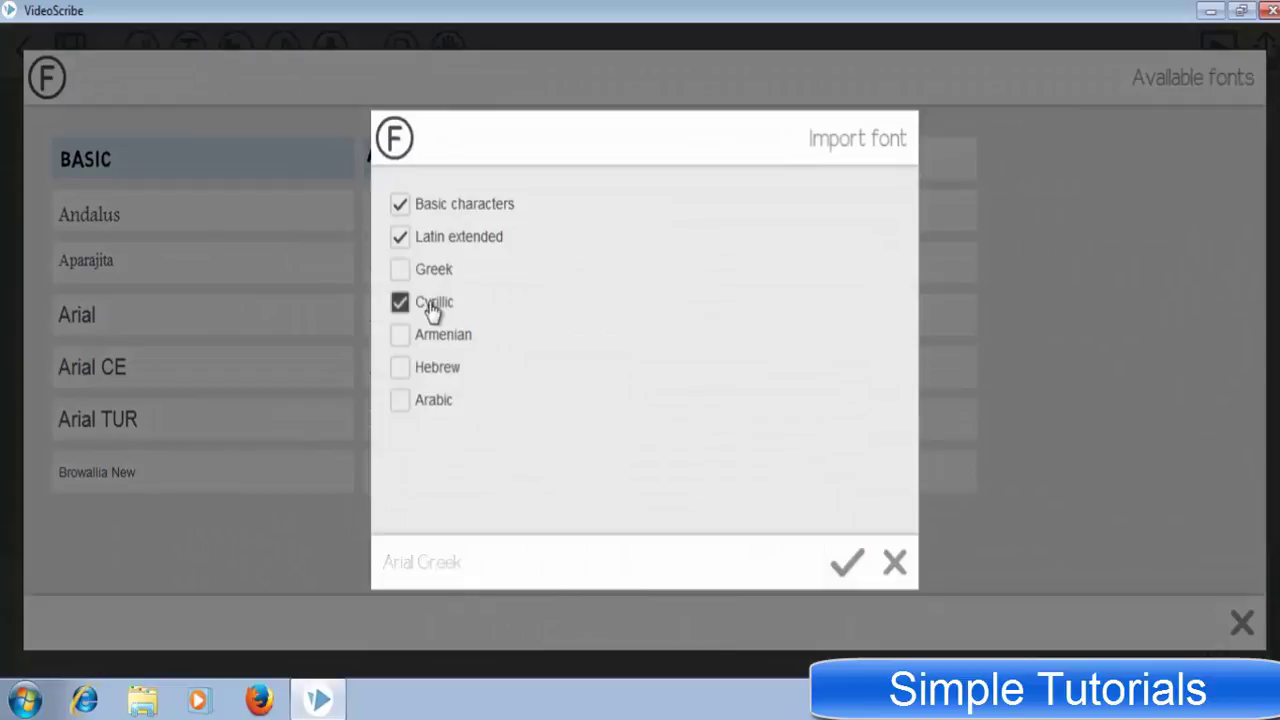
{"action": "left_click", "coordinate": [448, 370]}
{"action": "left_click", "coordinate": [410, 402]}
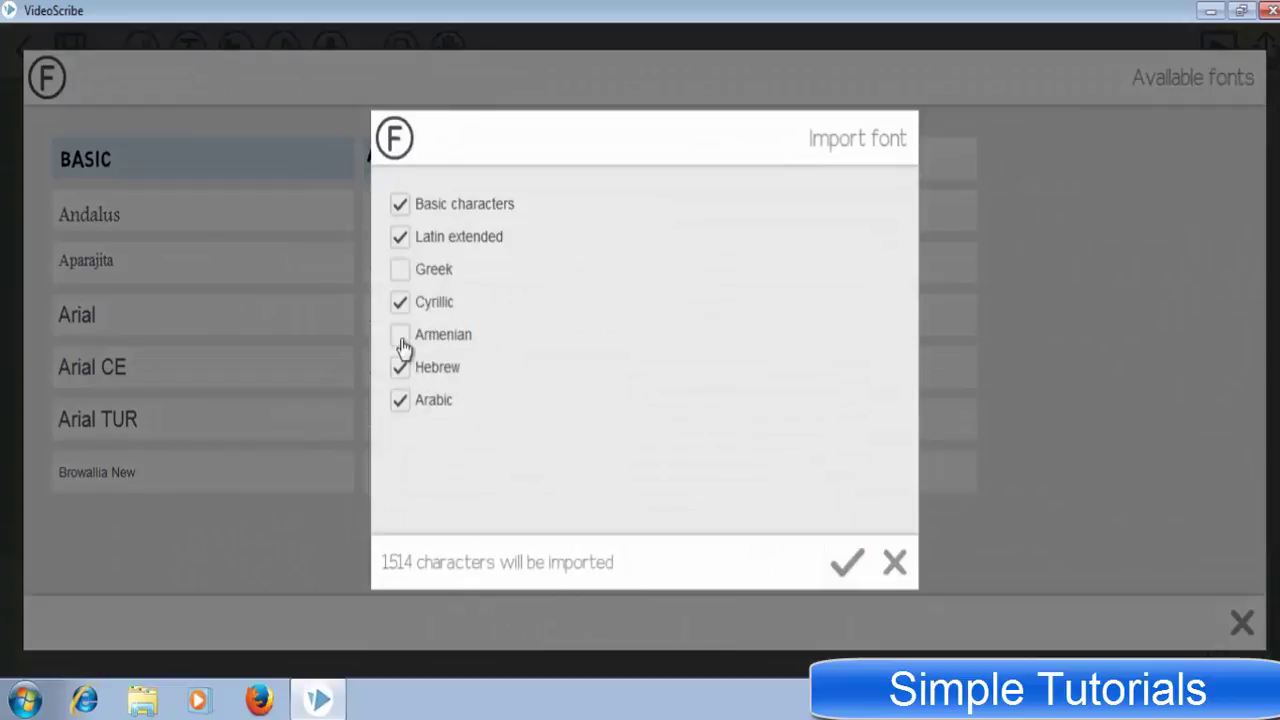
{"action": "left_click", "coordinate": [402, 336]}
{"action": "left_click", "coordinate": [404, 276]}
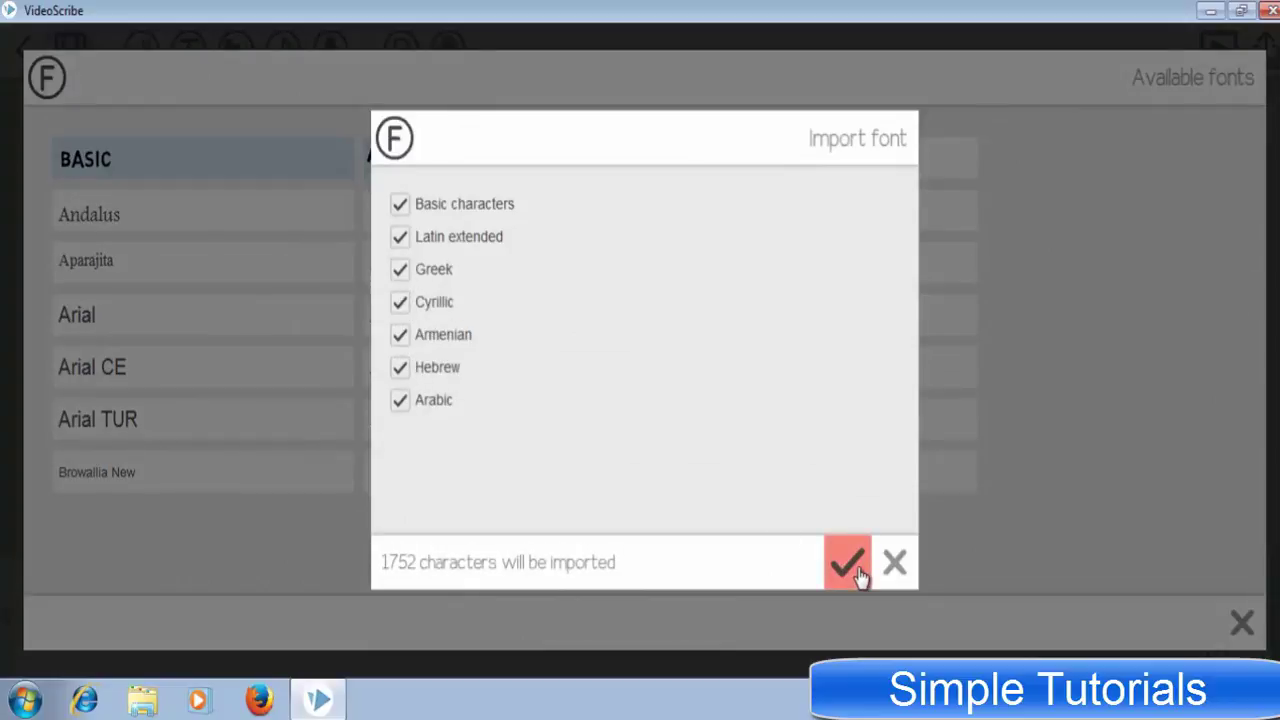
{"action": "left_click", "coordinate": [850, 566]}
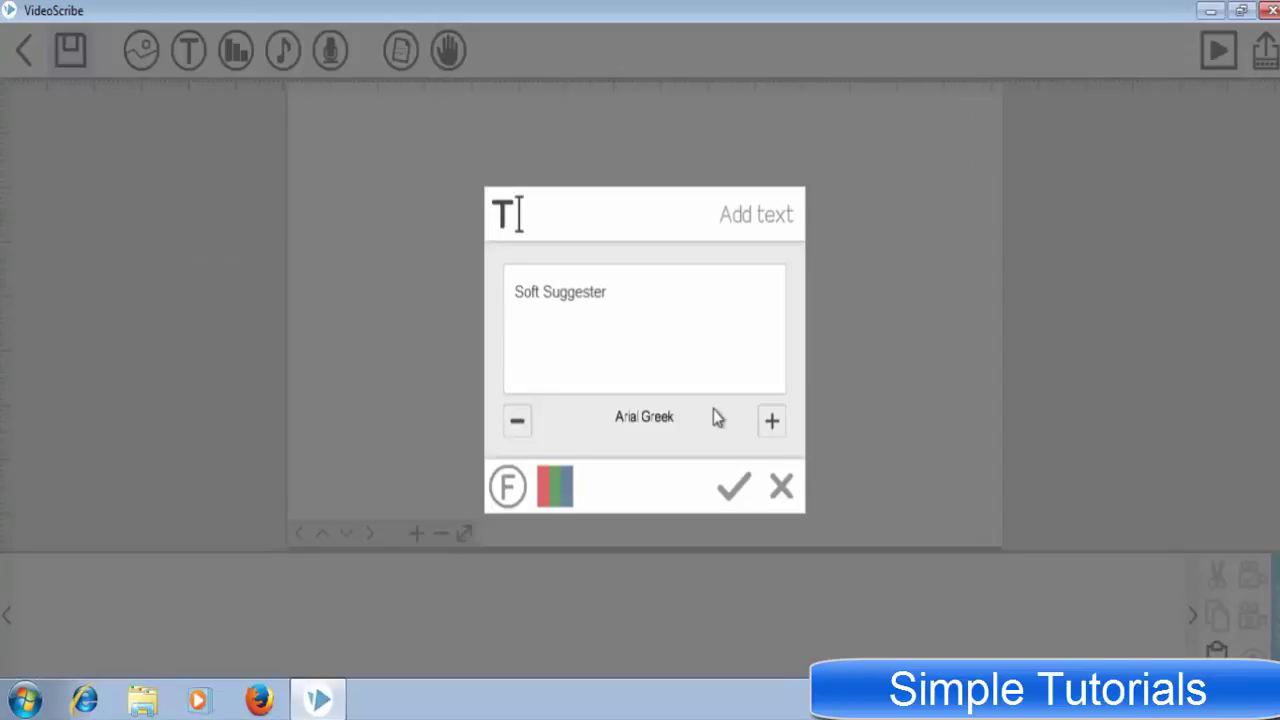
{"action": "left_click", "coordinate": [730, 492]}
{"action": "left_click", "coordinate": [800, 366]}
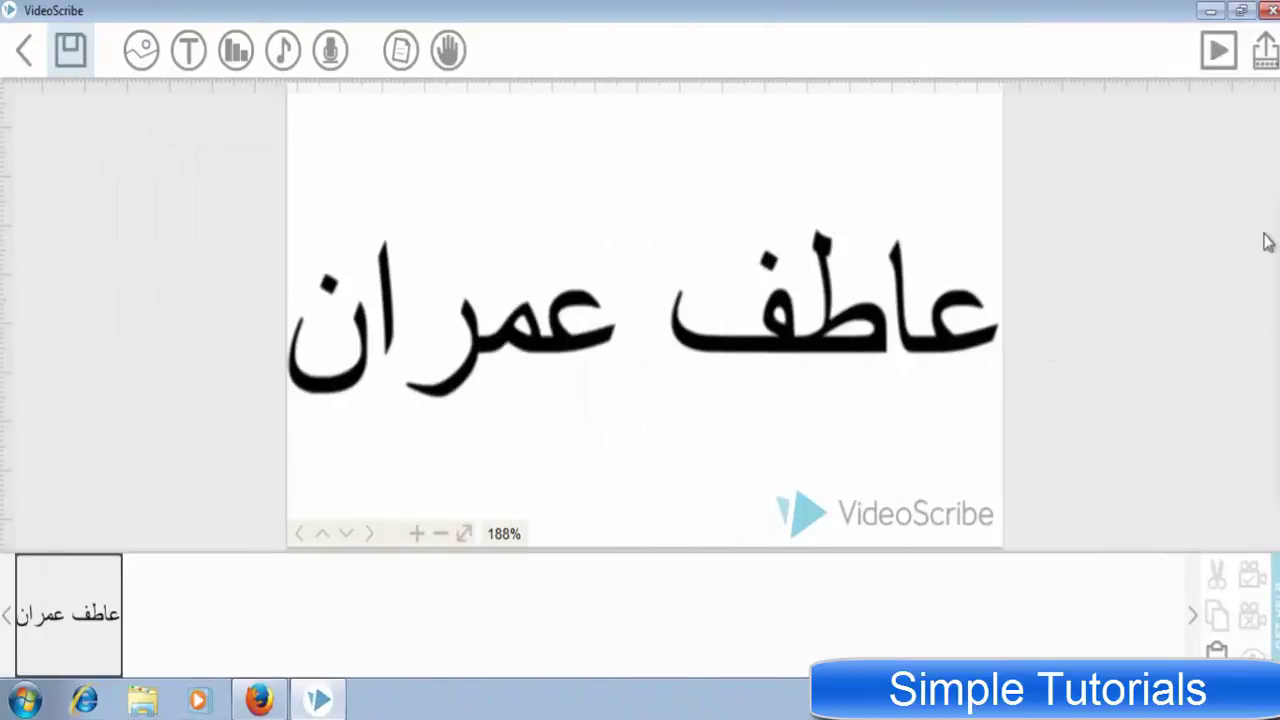
Preview the Arabic name being hand-drawn and end on an empty canvas and timeline
{"action": "left_click", "coordinate": [1212, 78]}
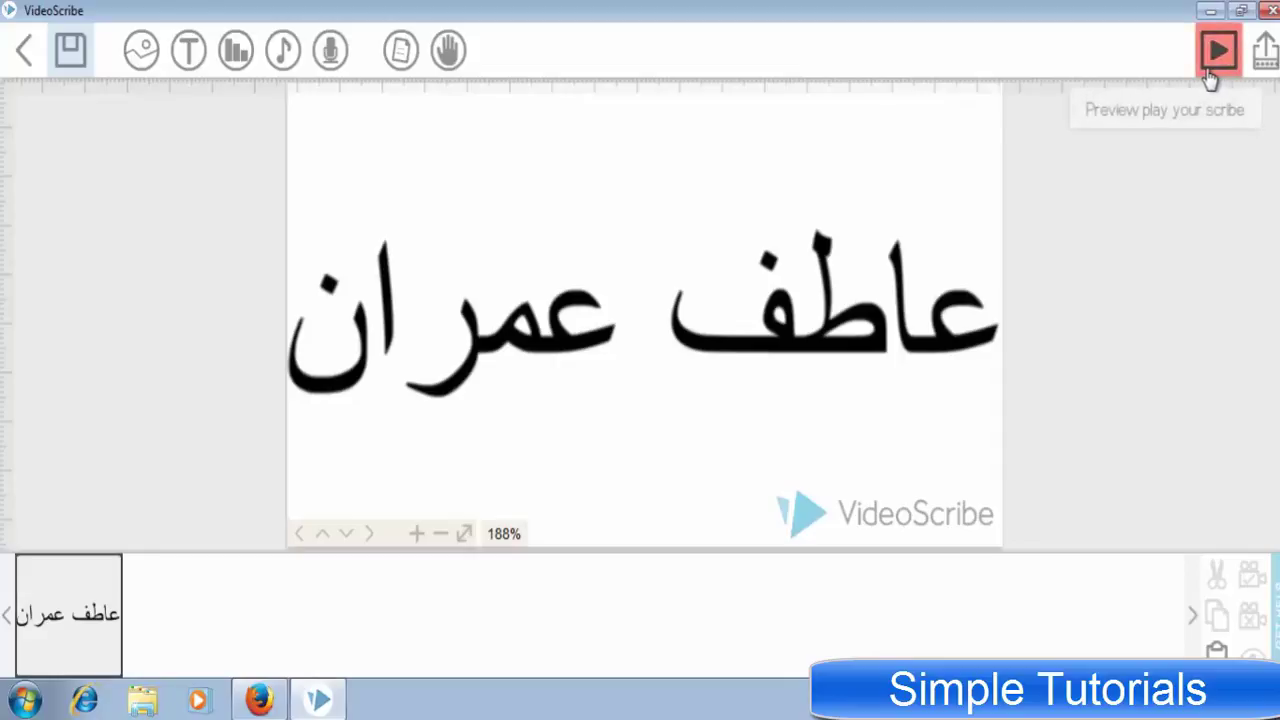
{"action": "left_click", "coordinate": [1213, 52]}
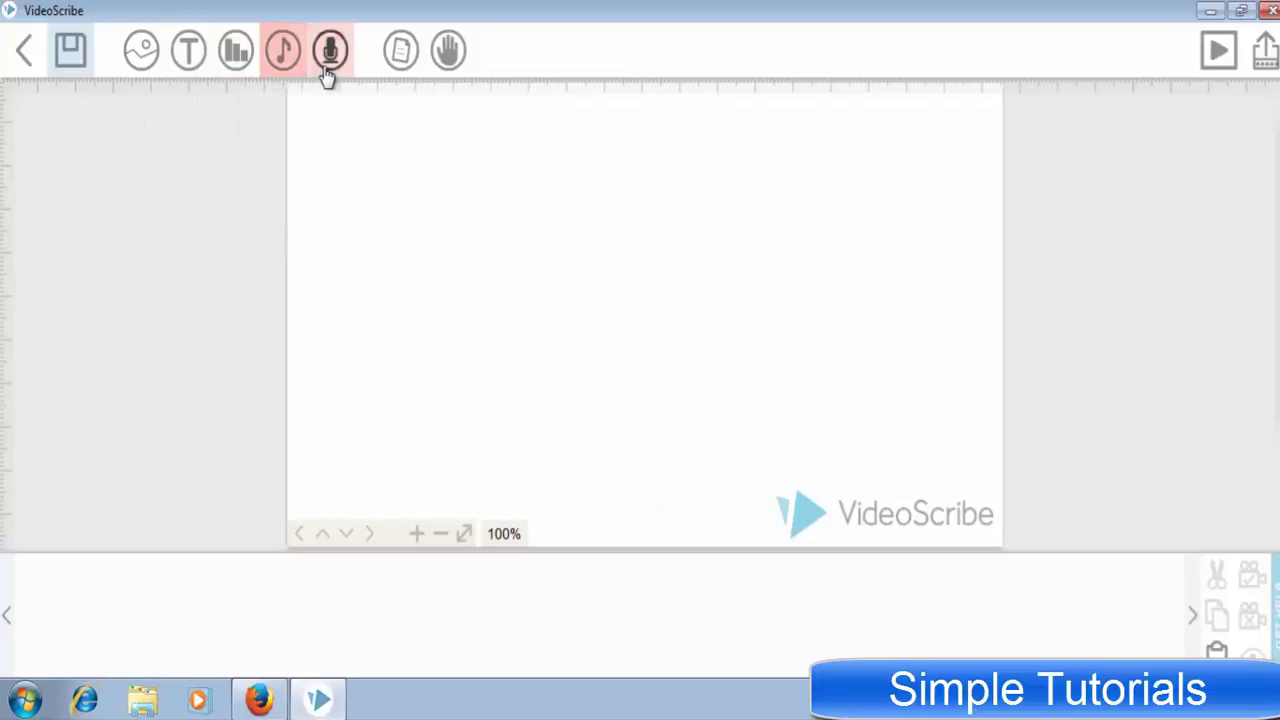
Try importing the giphy GIF from Downloads, dismiss the over-4Mb refusal, and close the image picker
{"action": "left_click", "coordinate": [143, 55]}
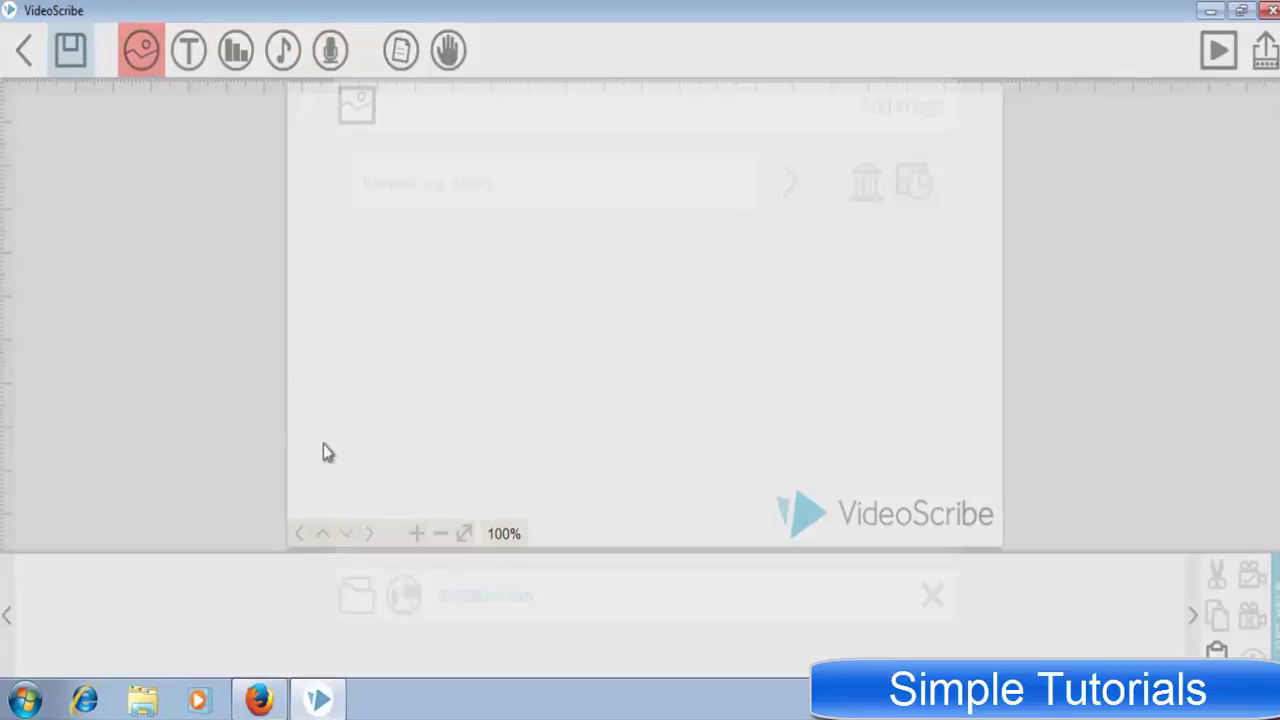
{"action": "left_click", "coordinate": [357, 596]}
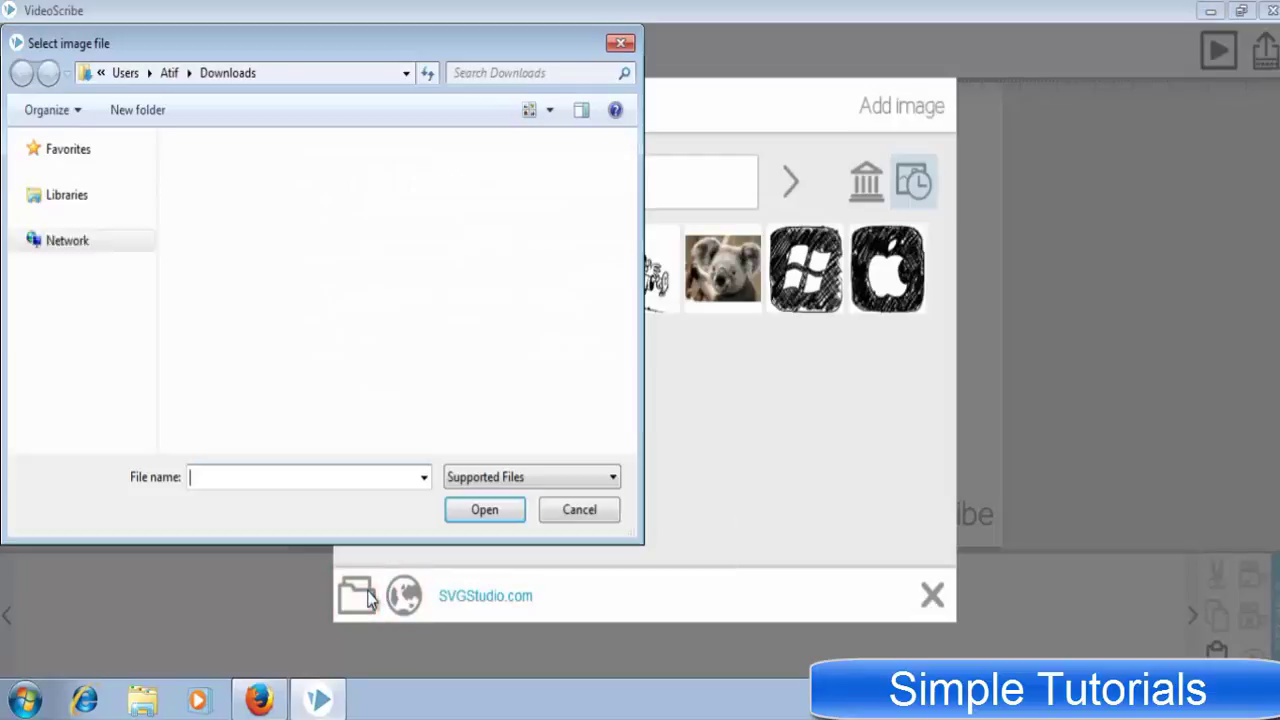
{"action": "scroll", "coordinate": [620, 290], "scroll_direction": "down", "scroll_amount": 5}
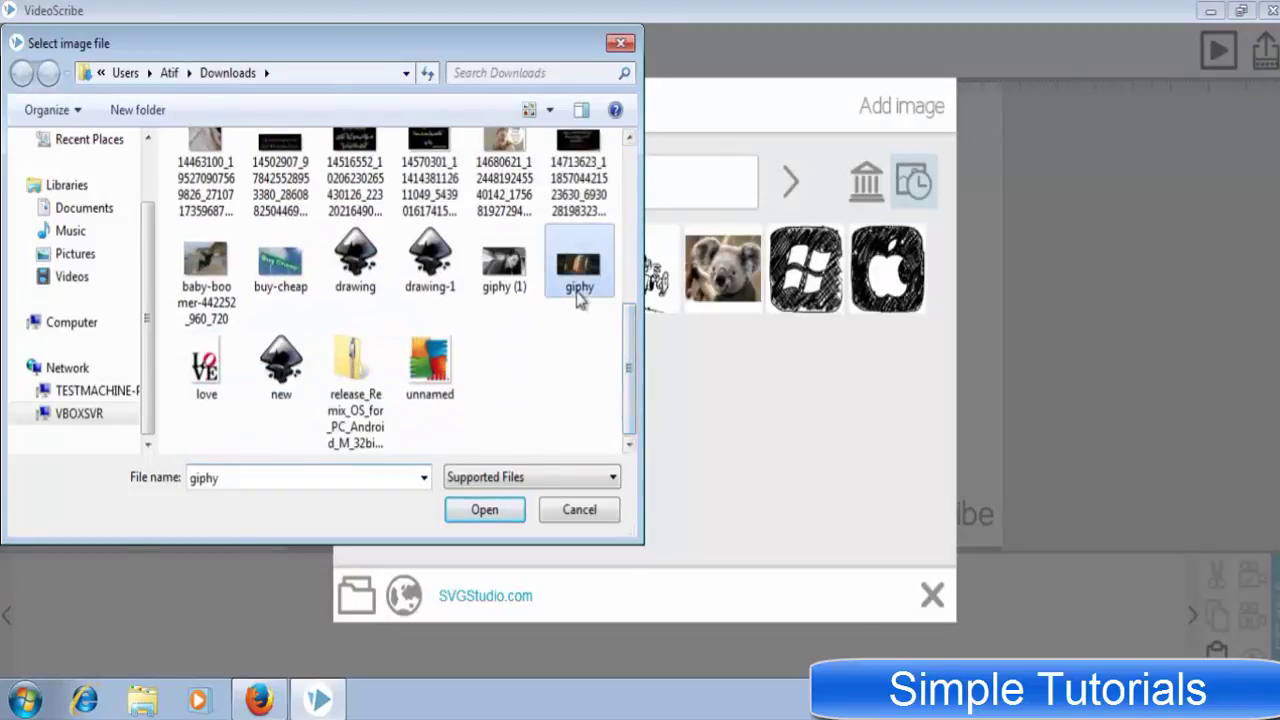
{"action": "double_click", "coordinate": [579, 288]}
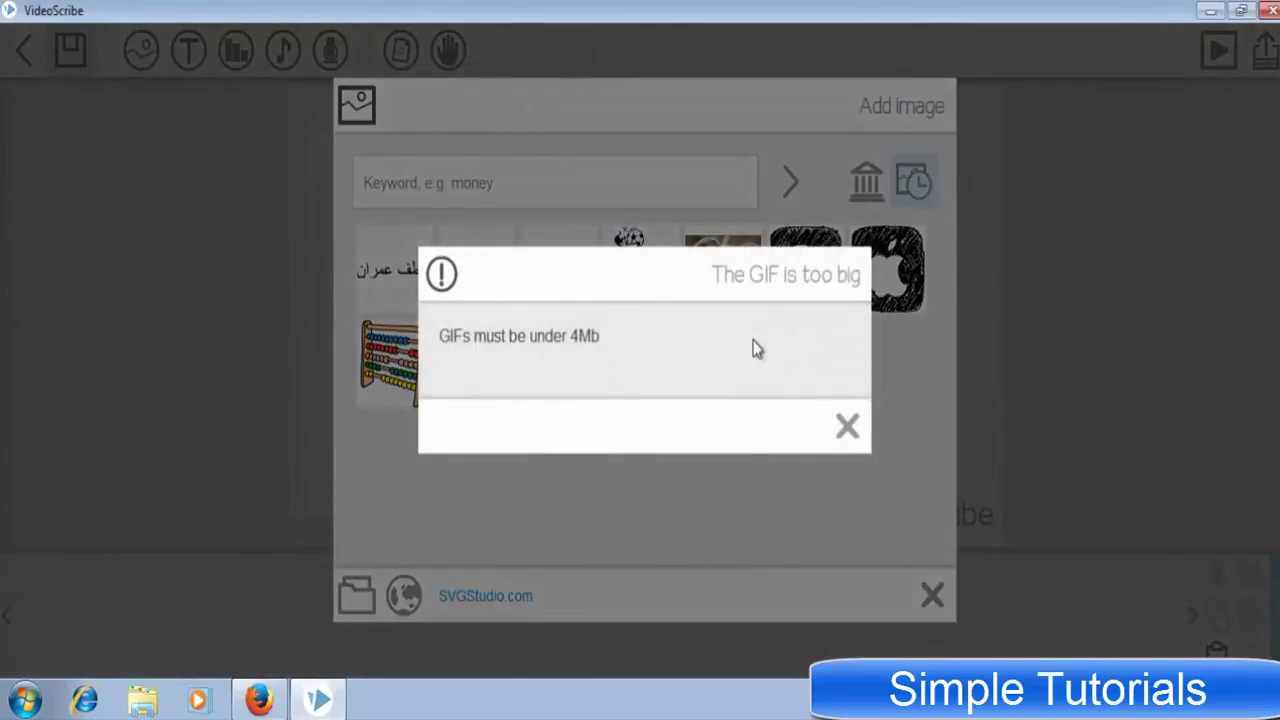
{"action": "left_click", "coordinate": [849, 426]}
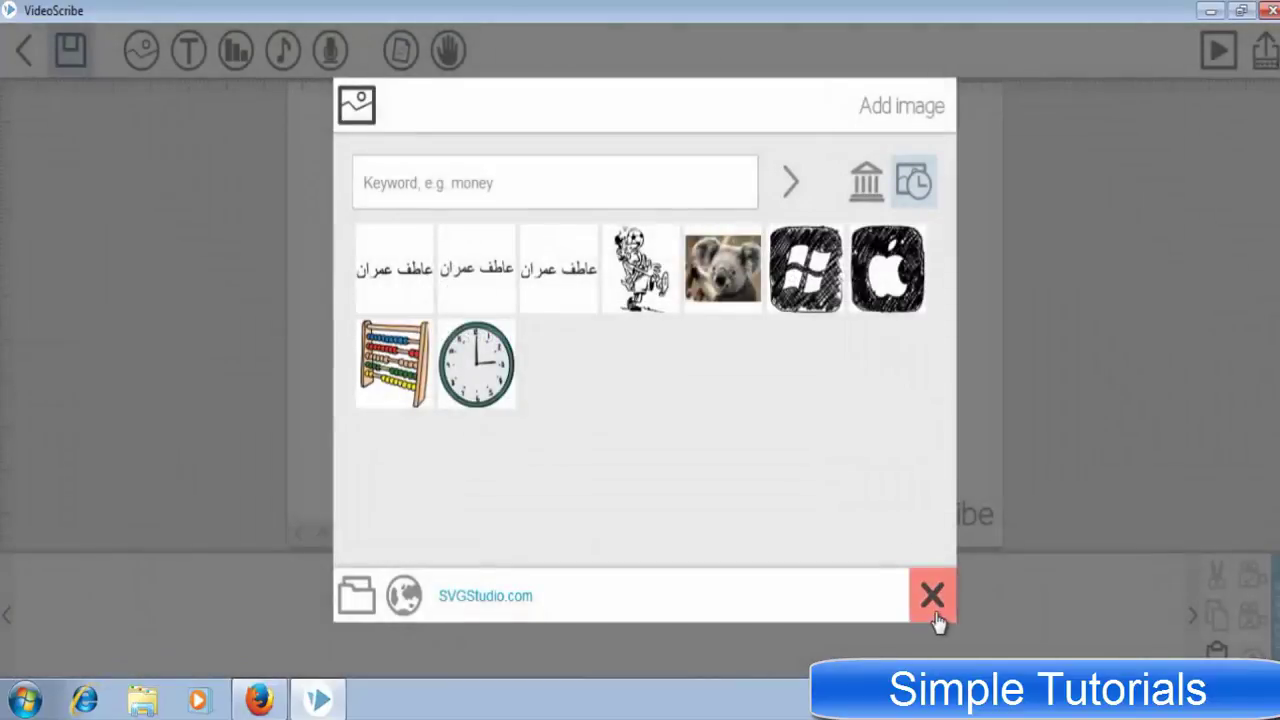
{"action": "left_click", "coordinate": [932, 596]}
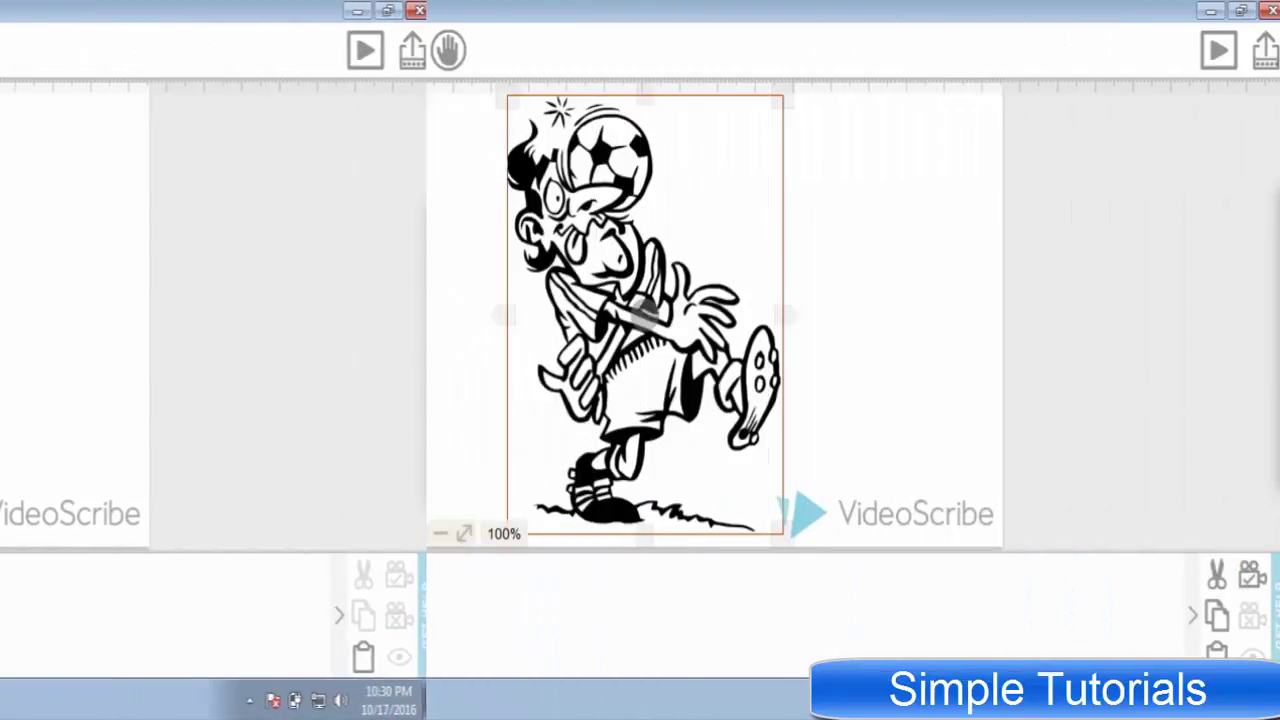
Start a save-to-file video export and cycle the format past MOV and AVI to Image Sequence (PNG)
{"action": "left_click", "coordinate": [1265, 50]}
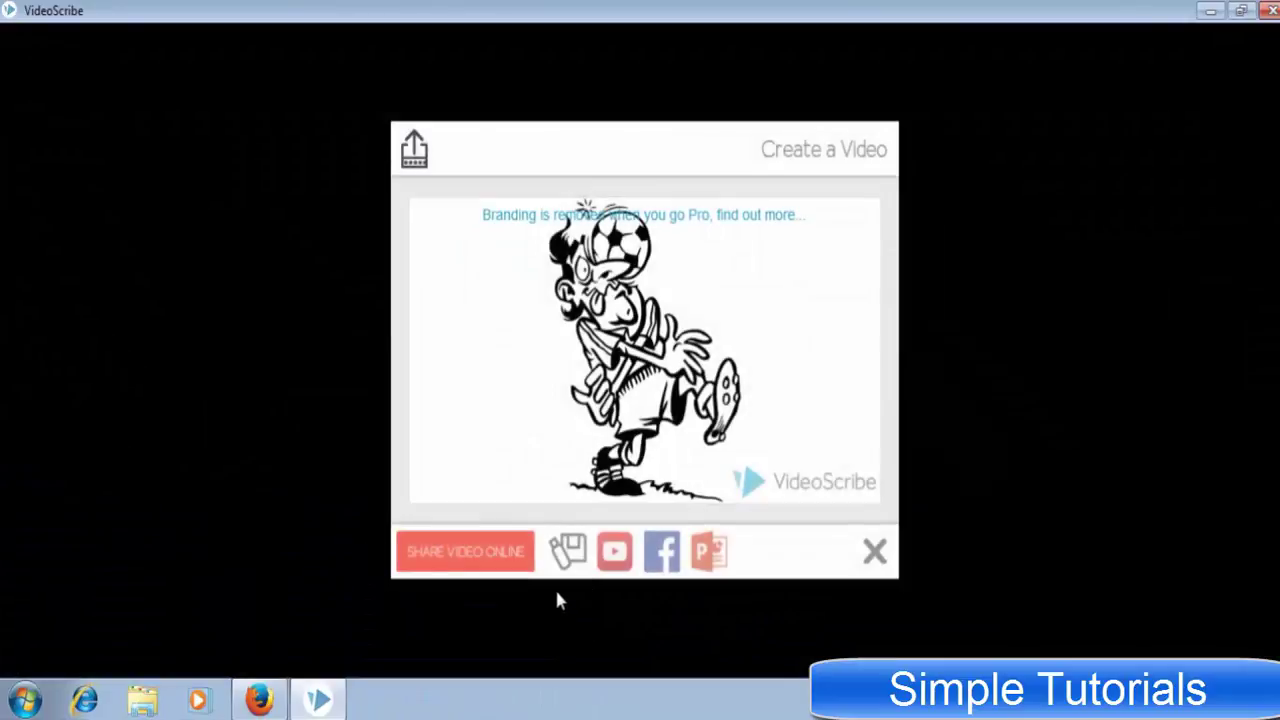
{"action": "left_click", "coordinate": [567, 549]}
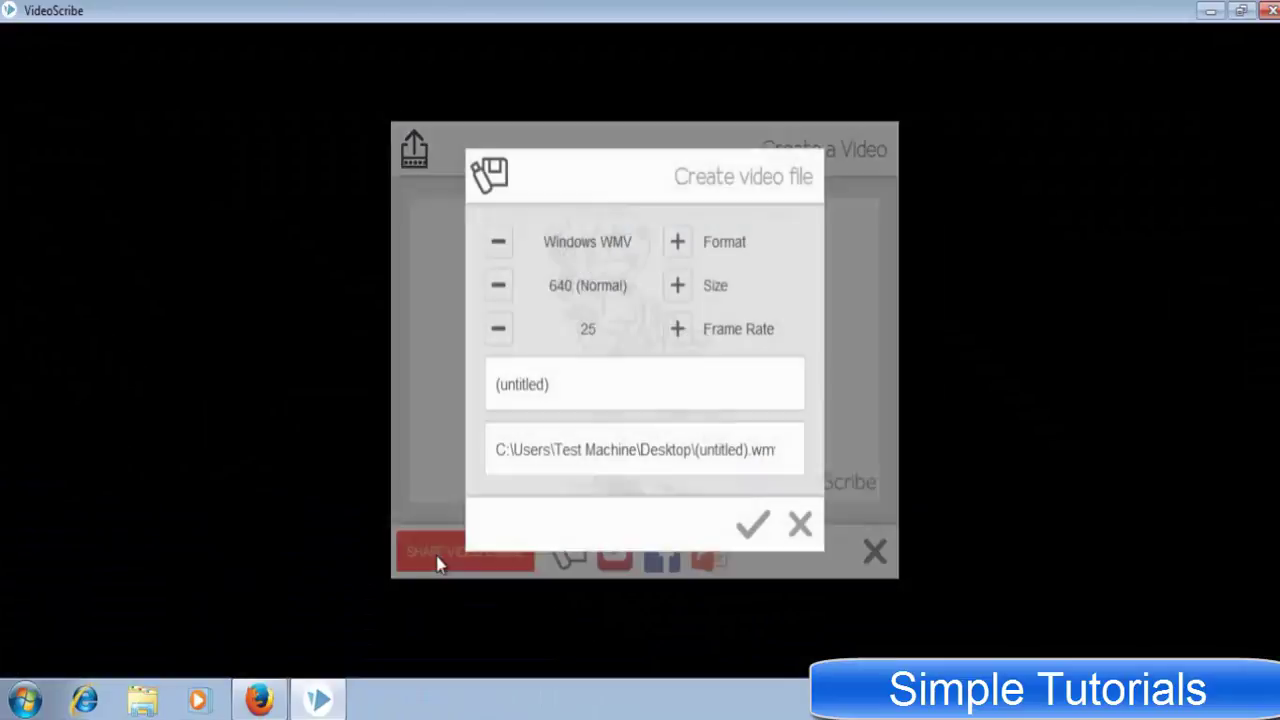
{"action": "left_click", "coordinate": [678, 242]}
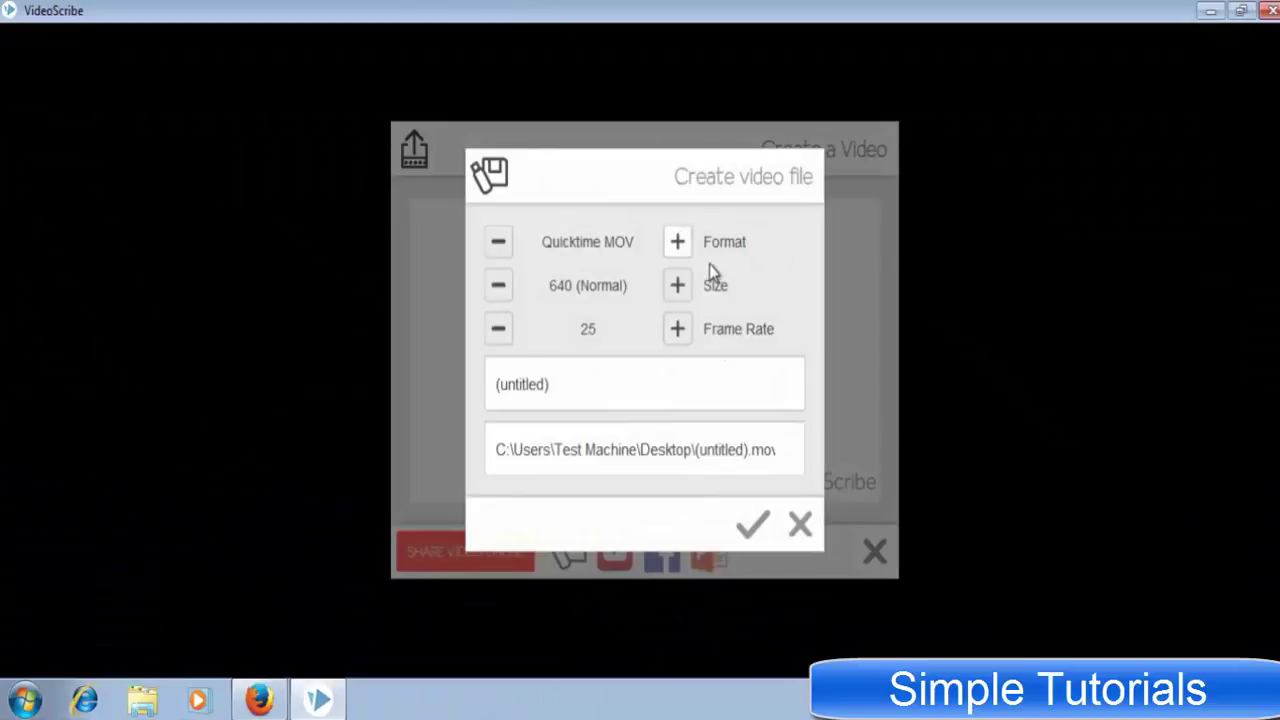
{"action": "left_click", "coordinate": [678, 242]}
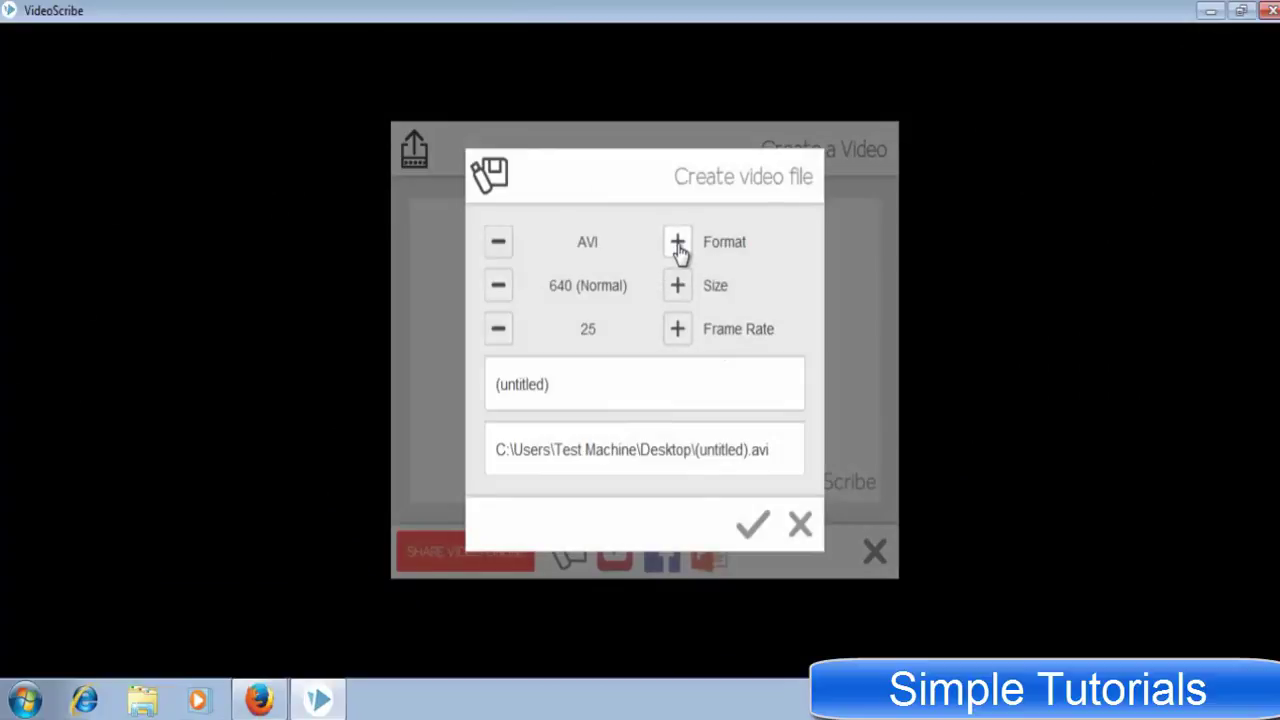
{"action": "left_click", "coordinate": [678, 242]}
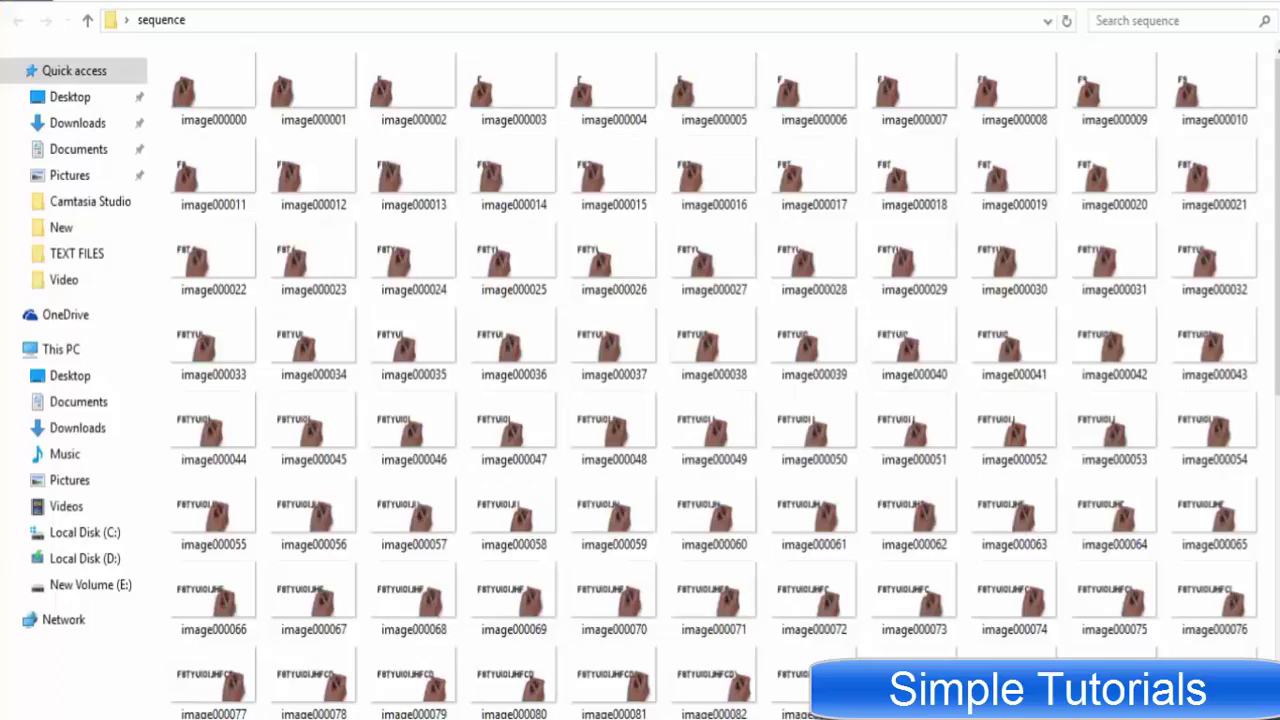
View frame image000059 in Photos, step forward through three more frames, then close the viewer
{"action": "left_click", "coordinate": [685, 340]}
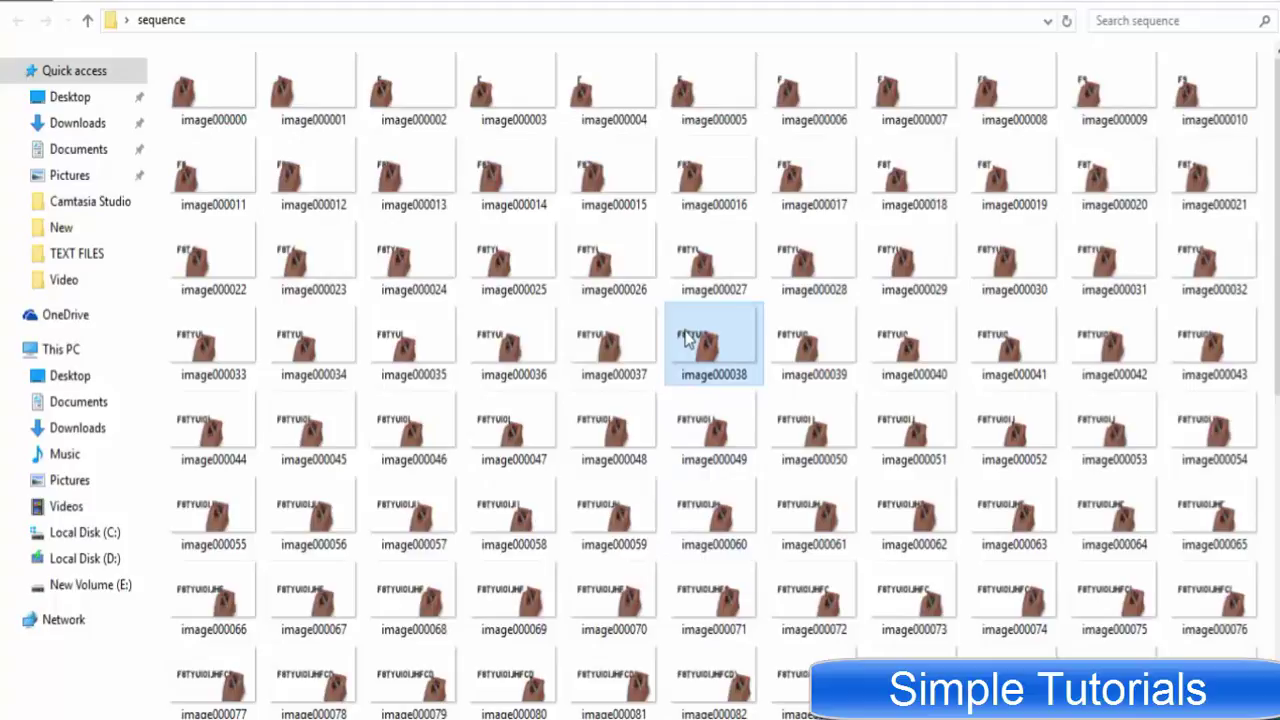
{"action": "double_click", "coordinate": [621, 543]}
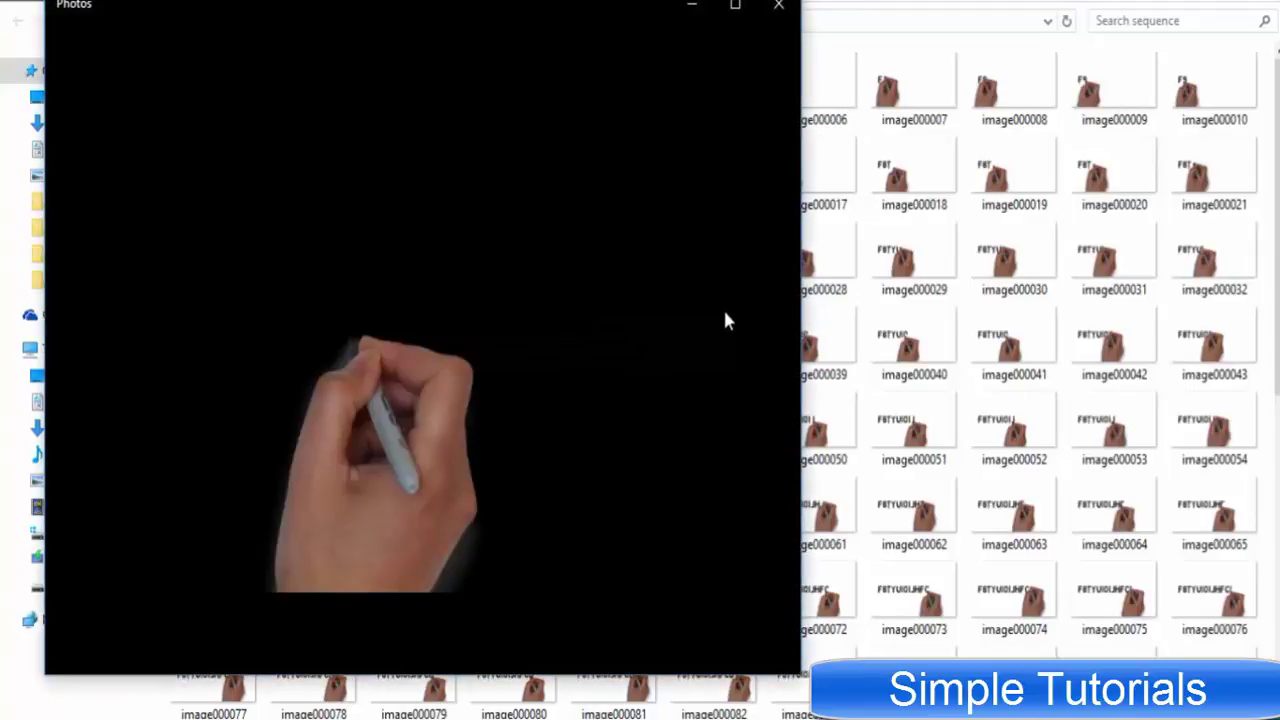
{"action": "left_click", "coordinate": [786, 350]}
{"action": "left_click", "coordinate": [786, 352]}
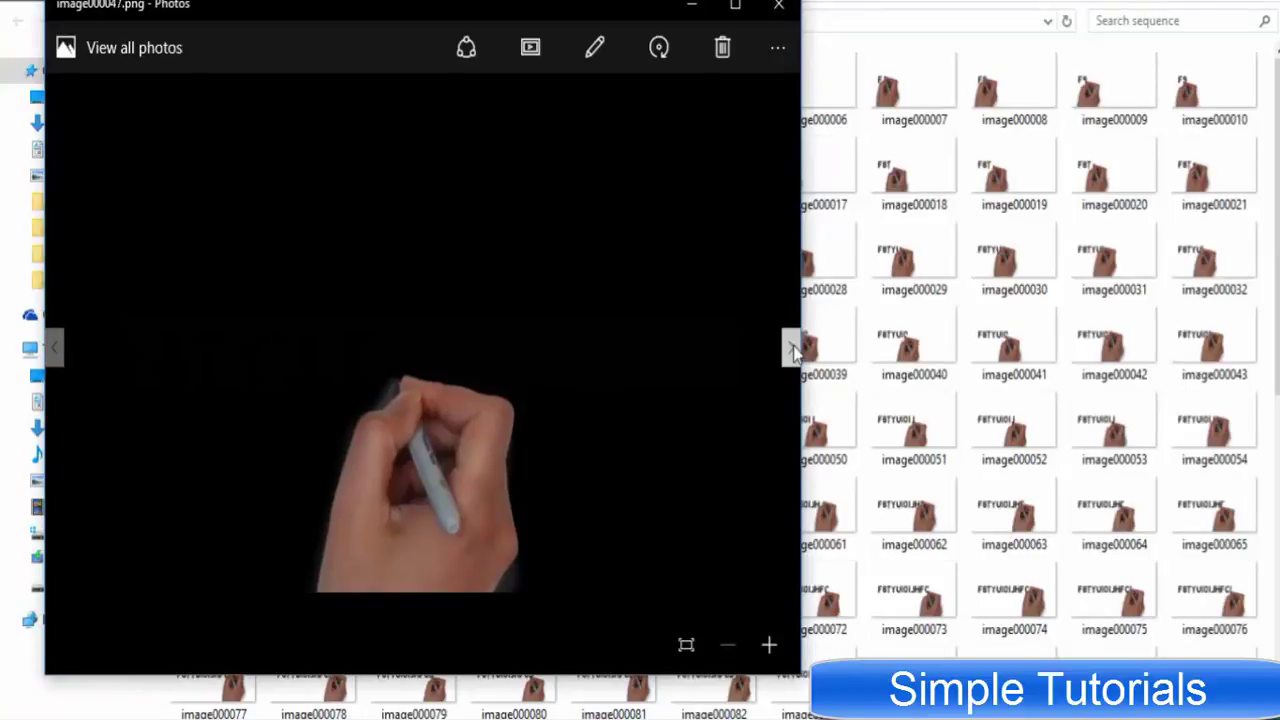
{"action": "left_click", "coordinate": [786, 356]}
{"action": "left_click", "coordinate": [779, 6]}
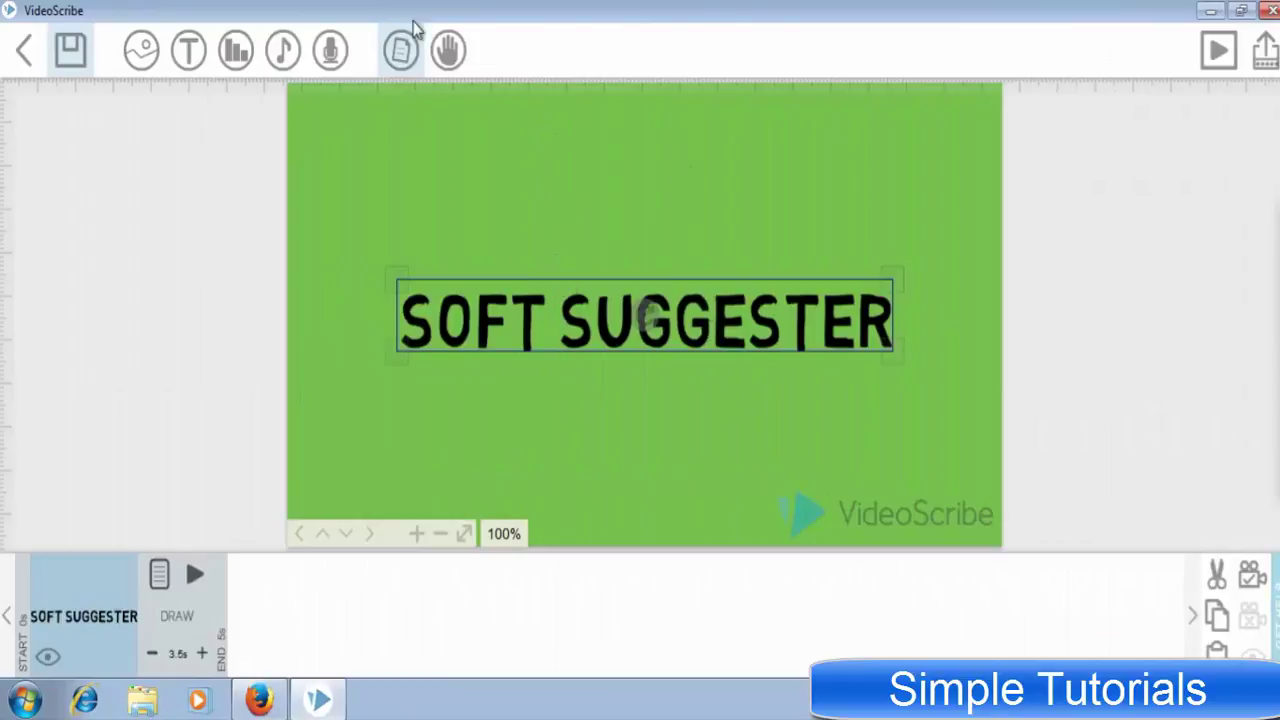
{"action": "left_click", "coordinate": [401, 48]}
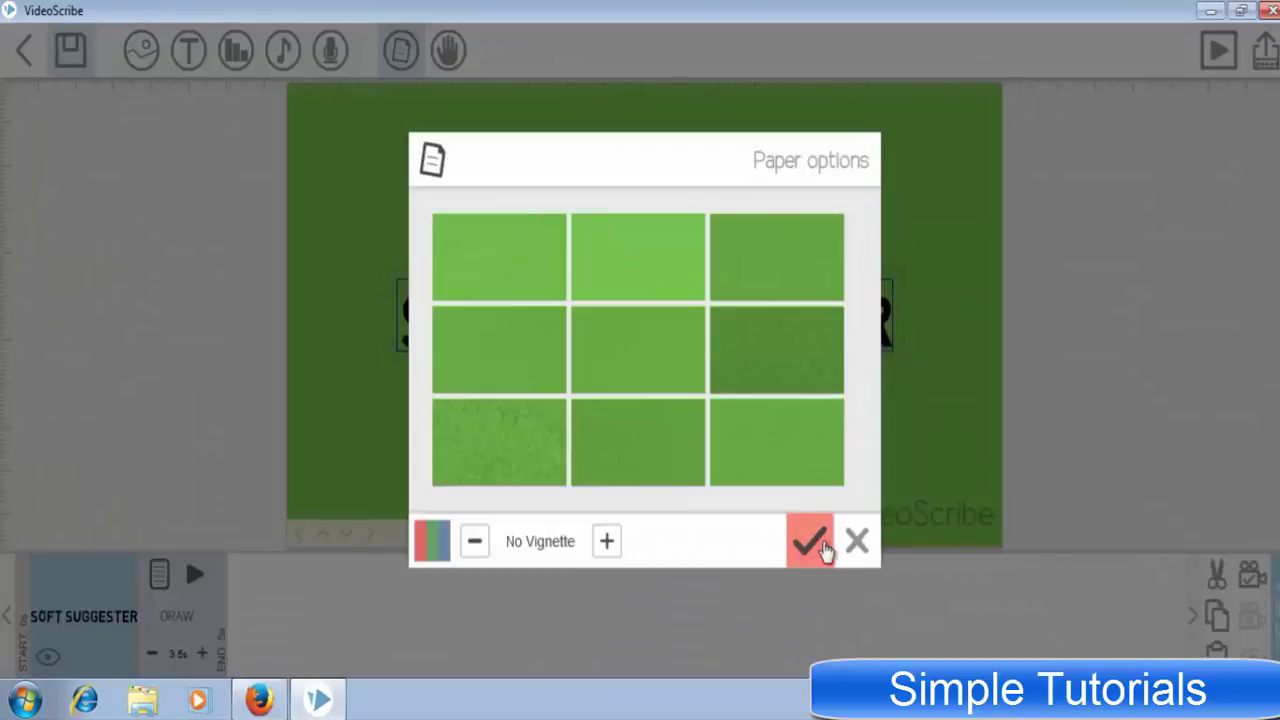
{"action": "left_click", "coordinate": [856, 542]}
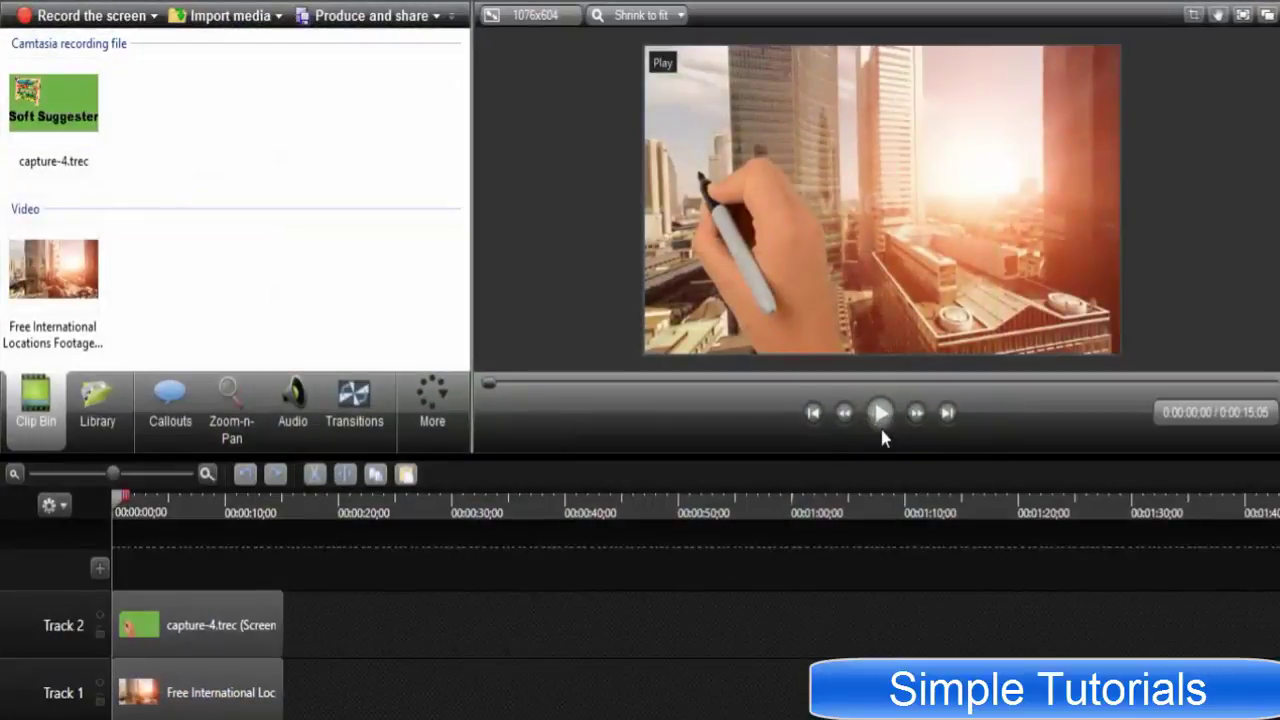
Play the keyed text-over-city preview, then bring up Visual Properties from the More menu
{"action": "left_click", "coordinate": [881, 413]}
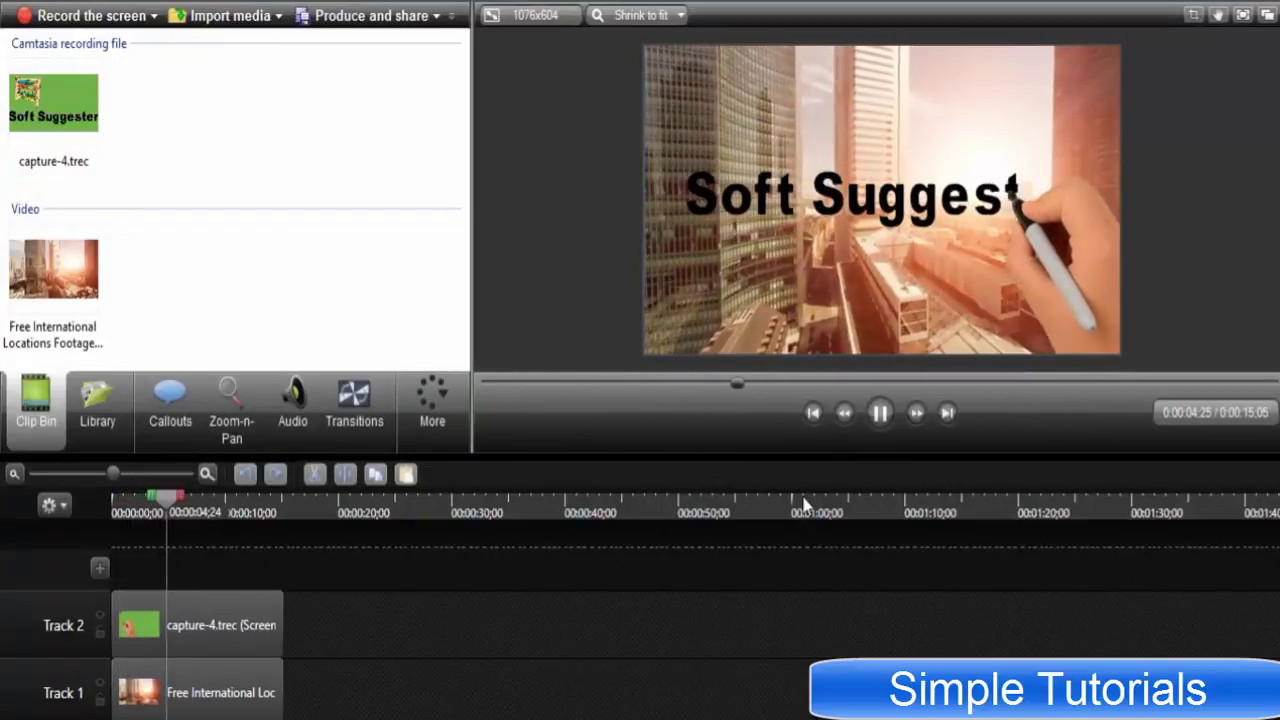
{"action": "left_click", "coordinate": [430, 400]}
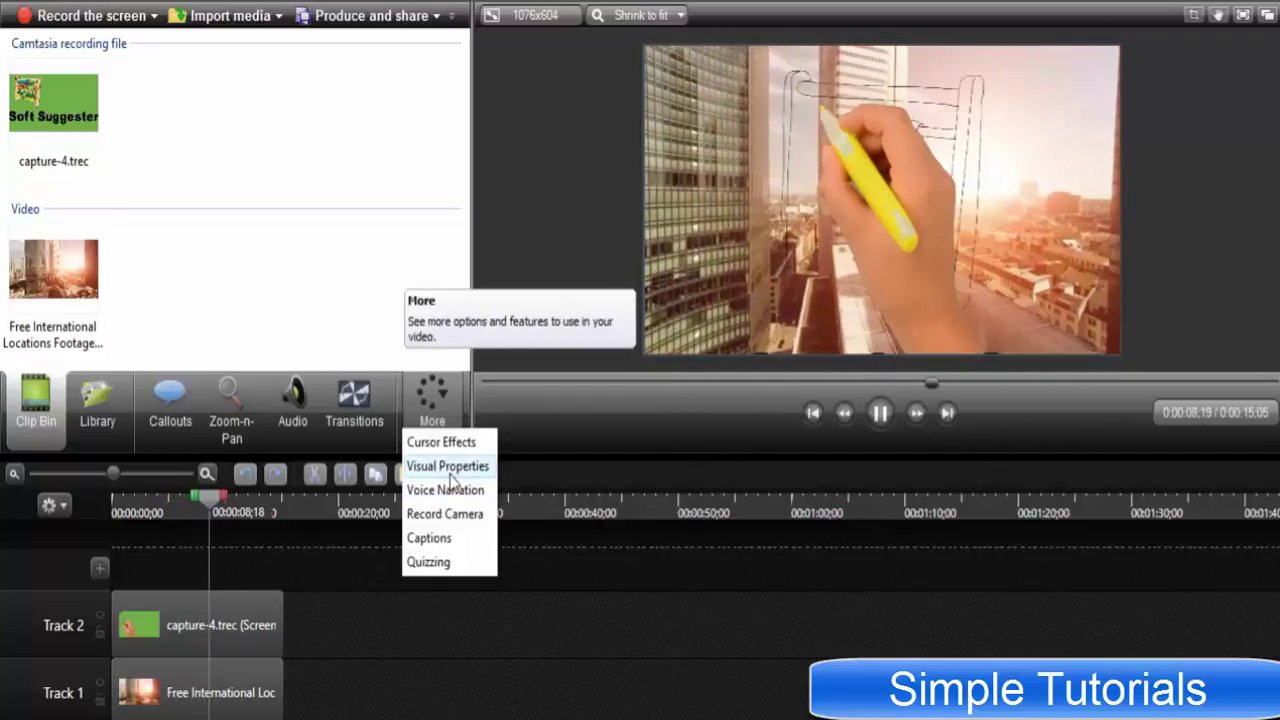
{"action": "left_click", "coordinate": [448, 467]}
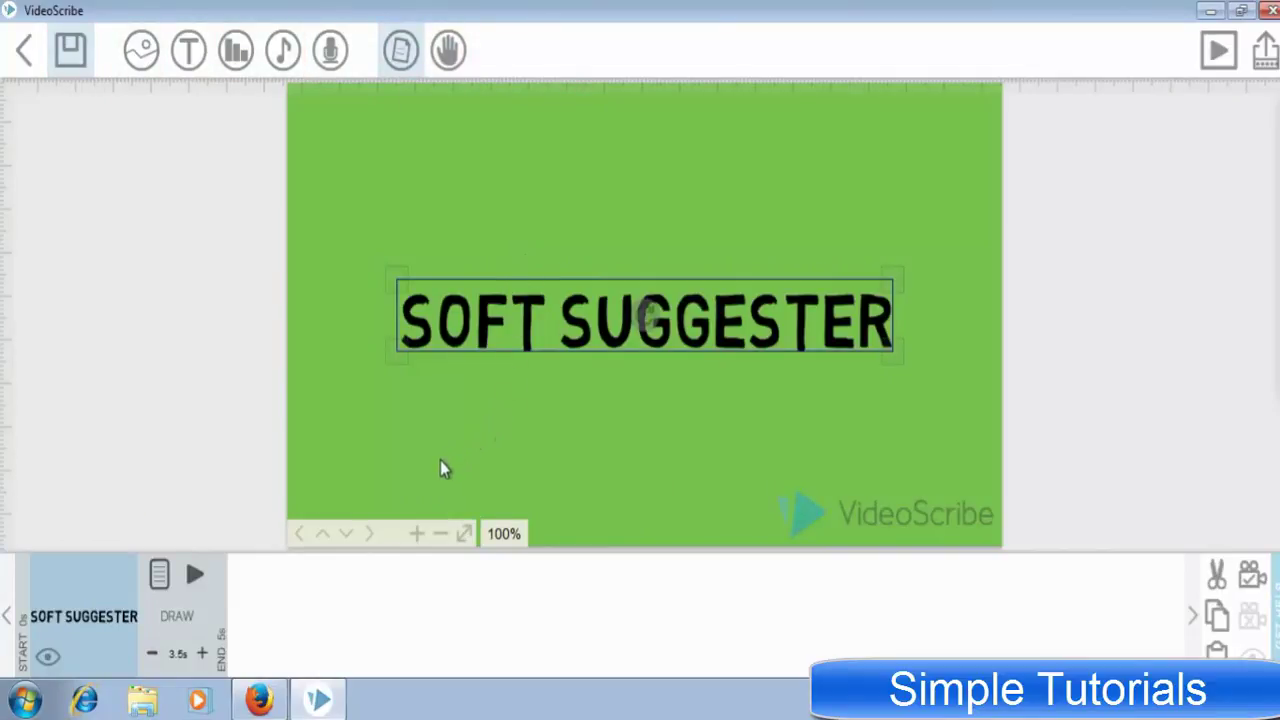
Drag SOFT SUGGESTER into place, lock the camera to the current canvas view, and preview the drawing
{"action": "left_click_drag", "start_coordinate": [520, 328], "coordinate": [375, 320]}
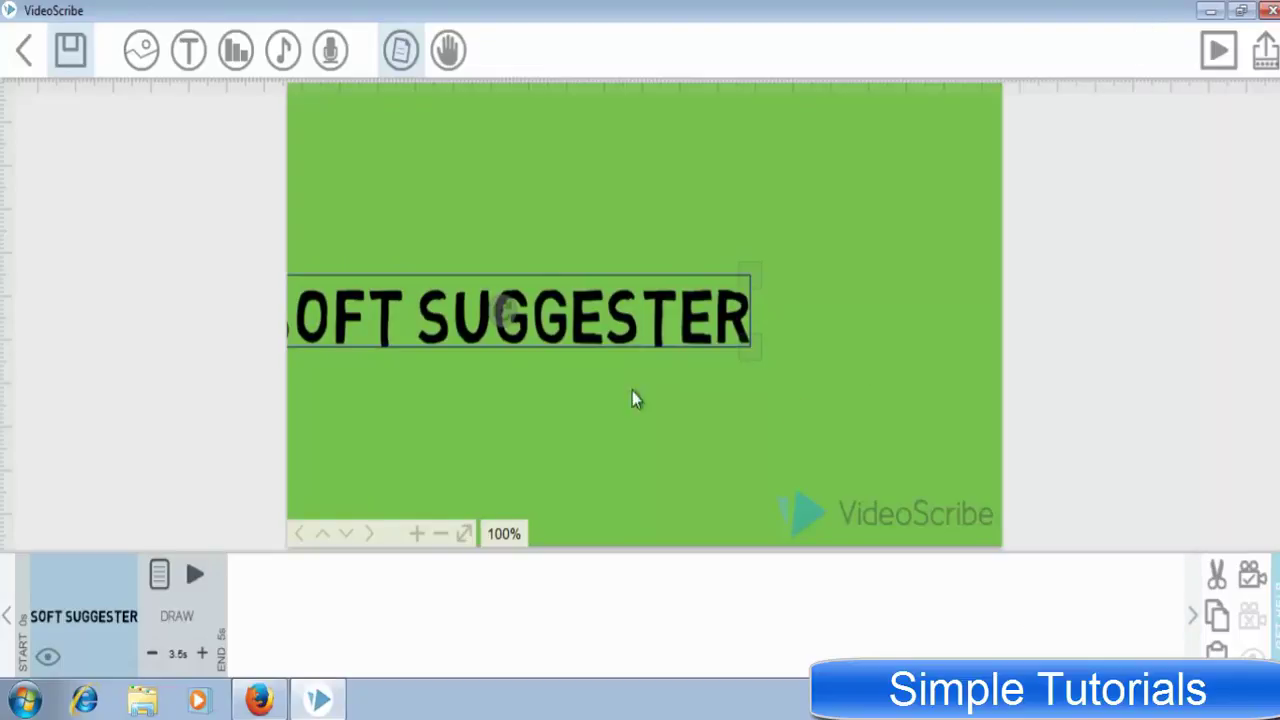
{"action": "left_click_drag", "start_coordinate": [558, 298], "coordinate": [748, 322]}
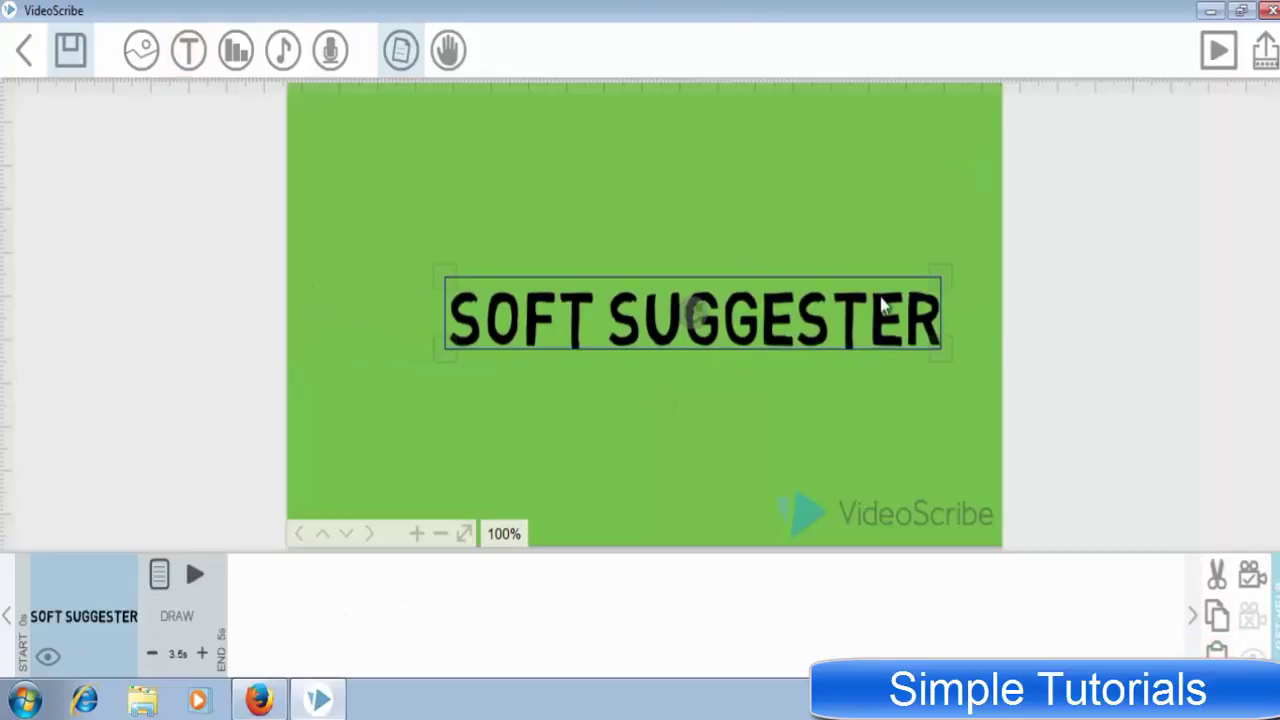
{"action": "left_click_drag", "start_coordinate": [925, 372], "coordinate": [935, 403]}
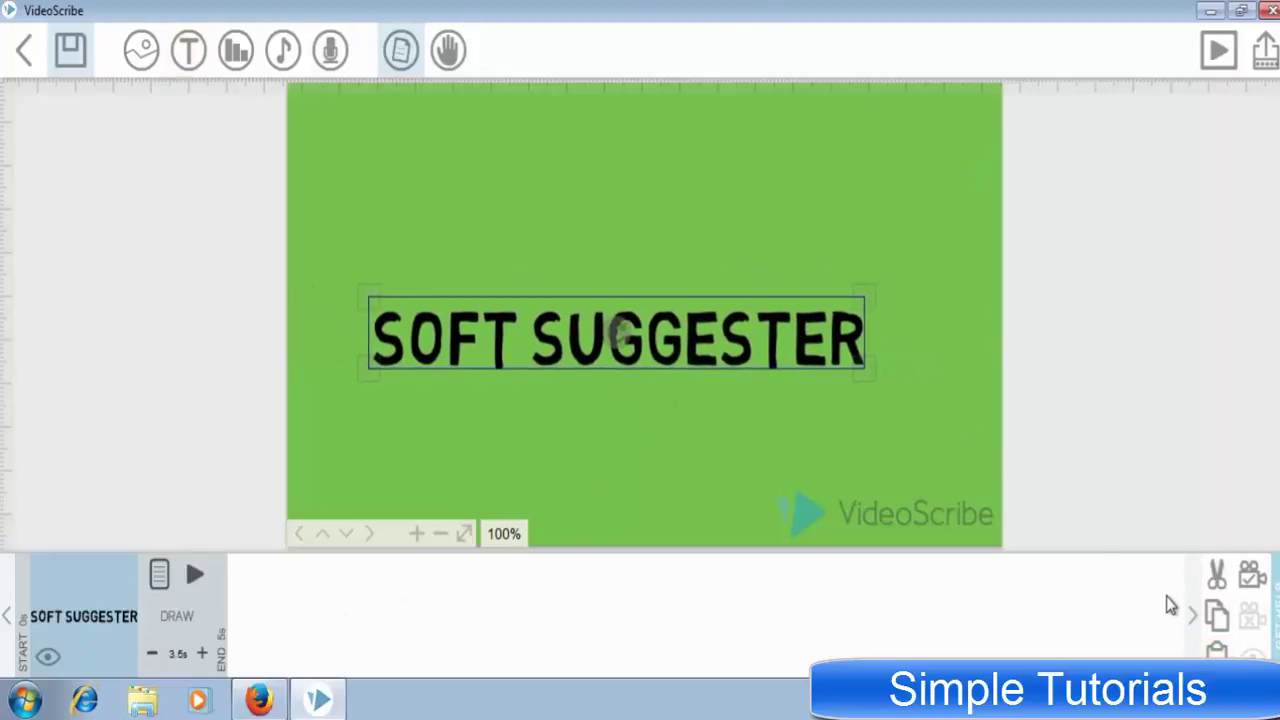
{"action": "left_click", "coordinate": [1252, 573]}
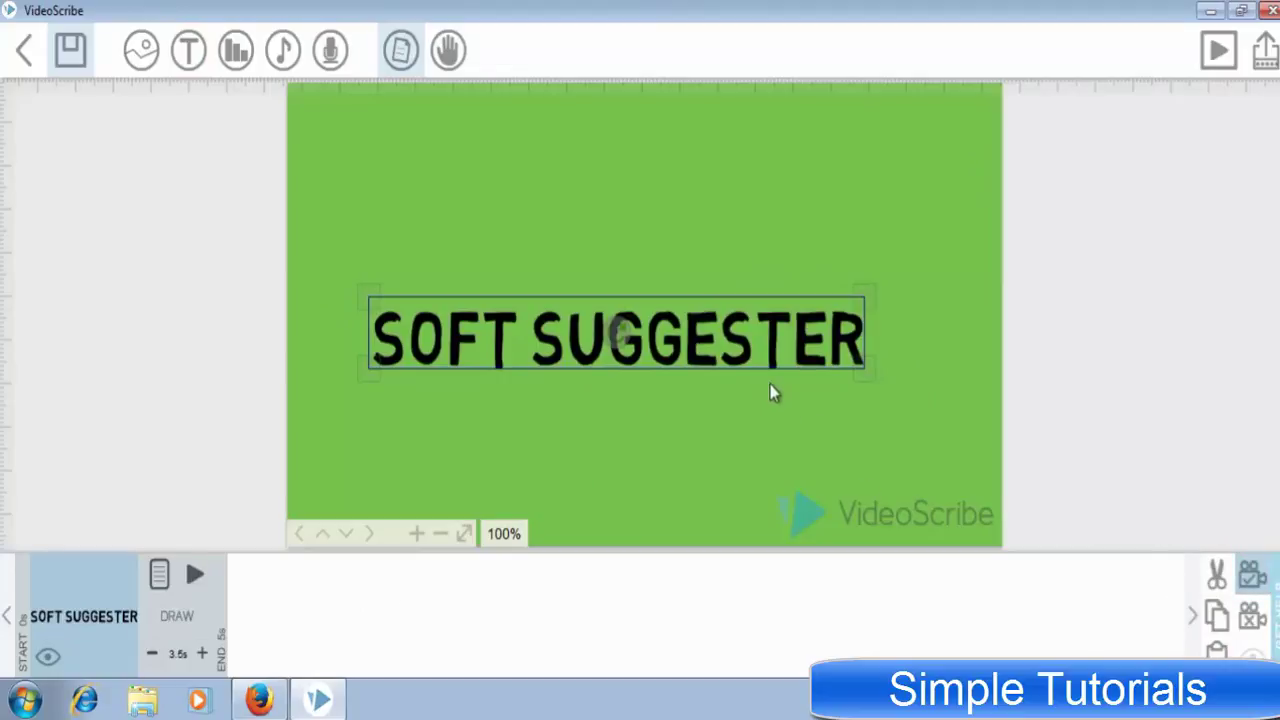
{"action": "left_click_drag", "start_coordinate": [770, 360], "coordinate": [924, 362]}
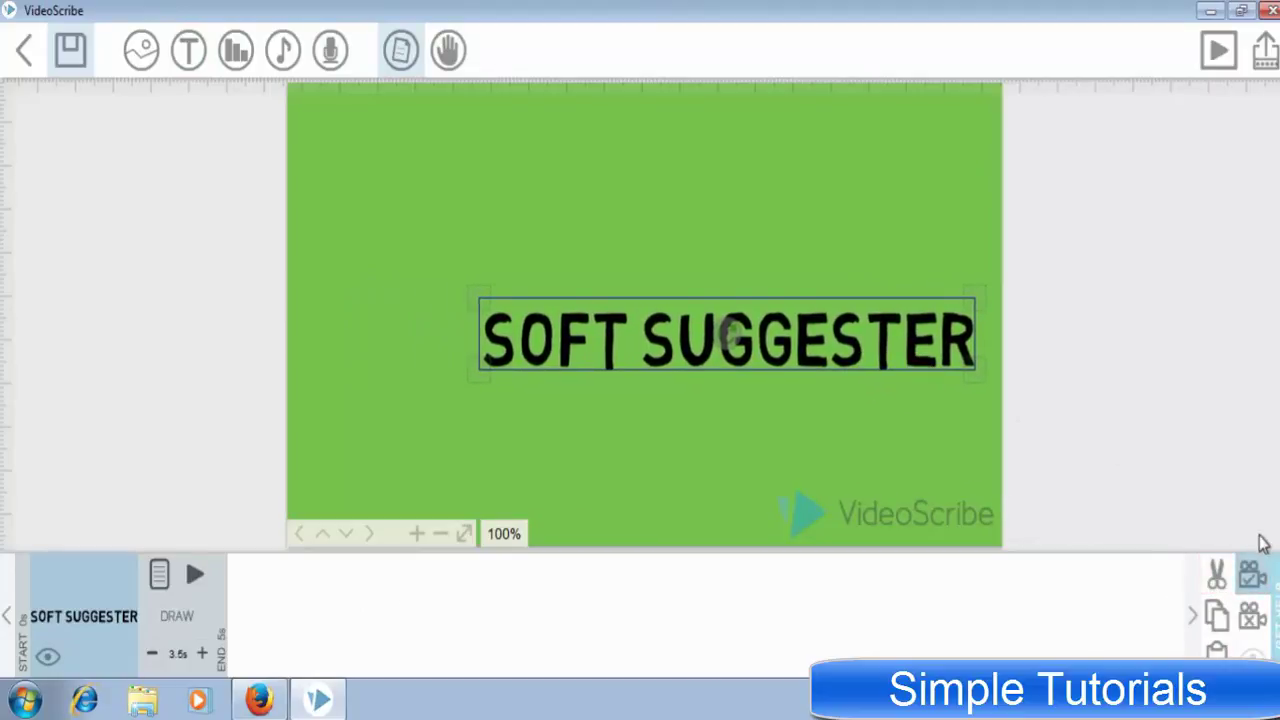
{"action": "left_click", "coordinate": [1252, 573]}
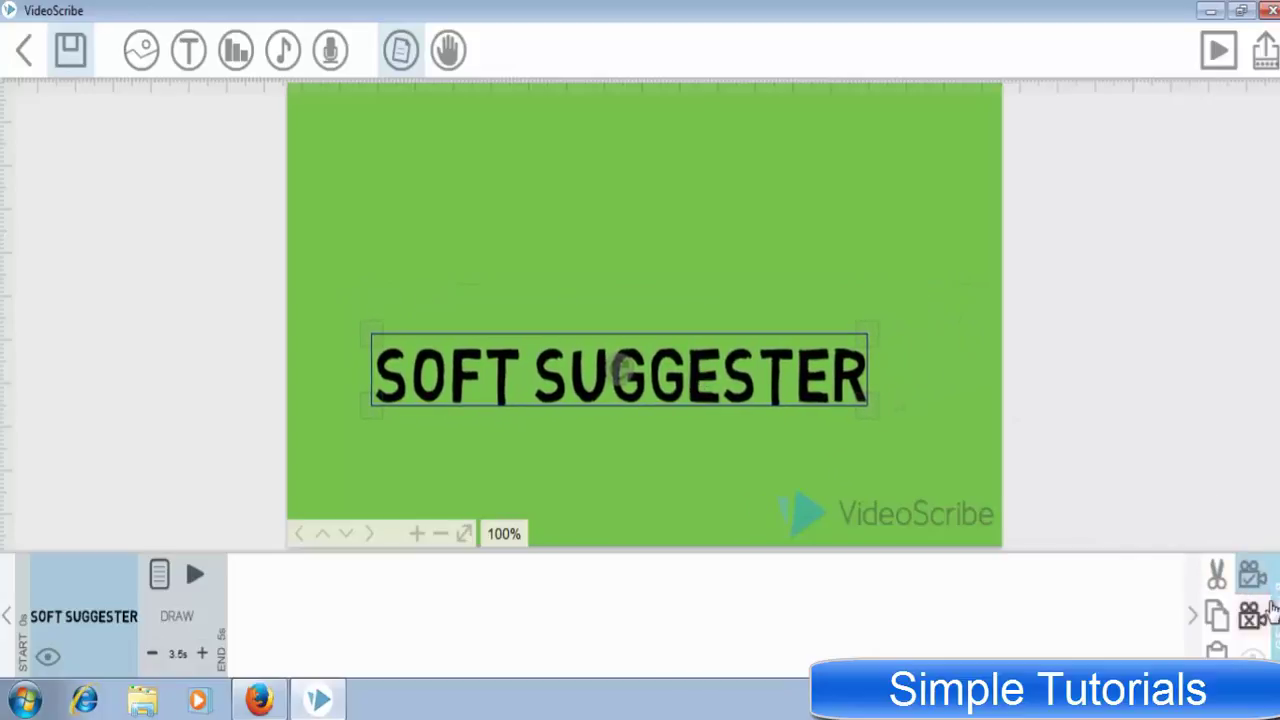
{"action": "left_click", "coordinate": [1219, 50]}
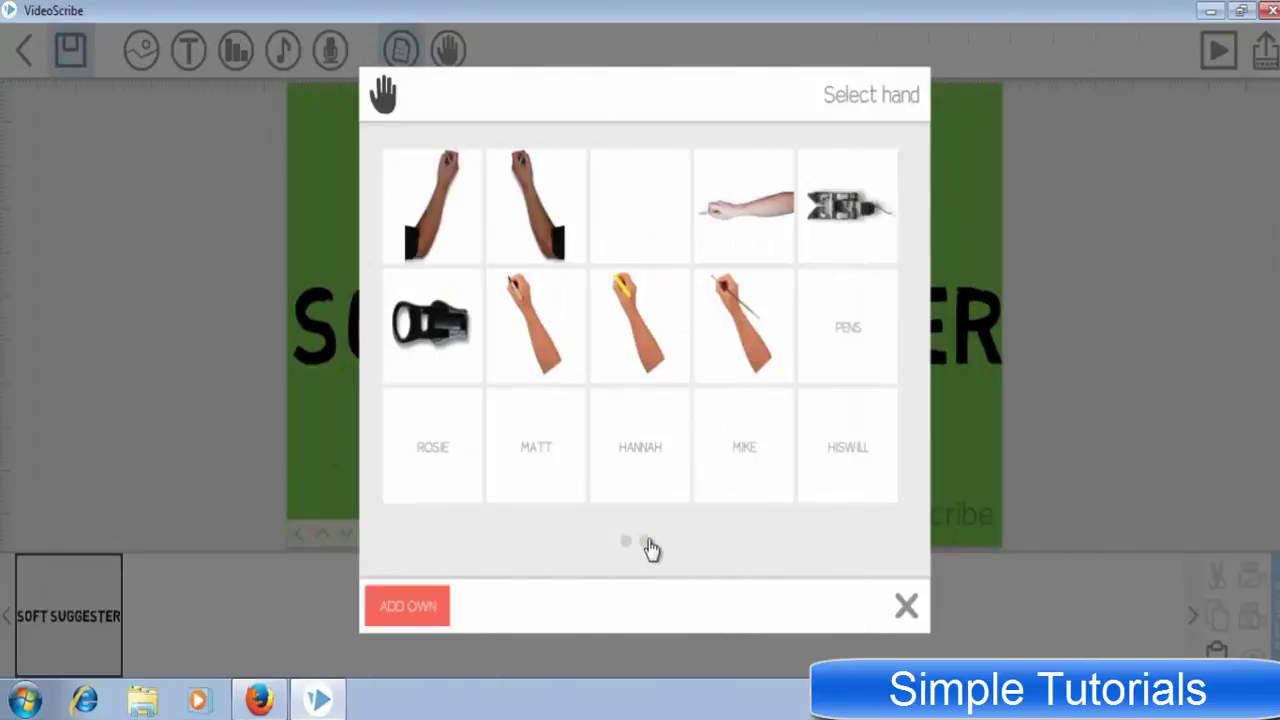
Pick the JONNY hand from the second page of hand styles
{"action": "left_click", "coordinate": [619, 540]}
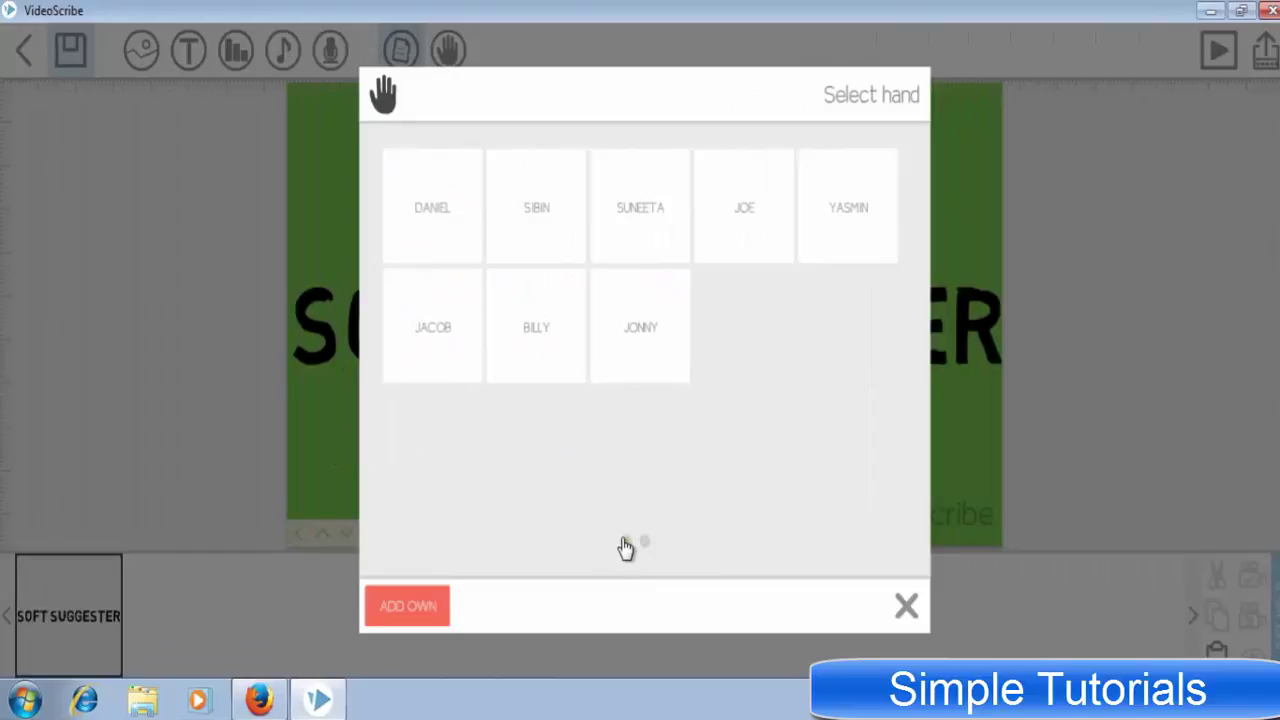
{"action": "left_click", "coordinate": [631, 329]}
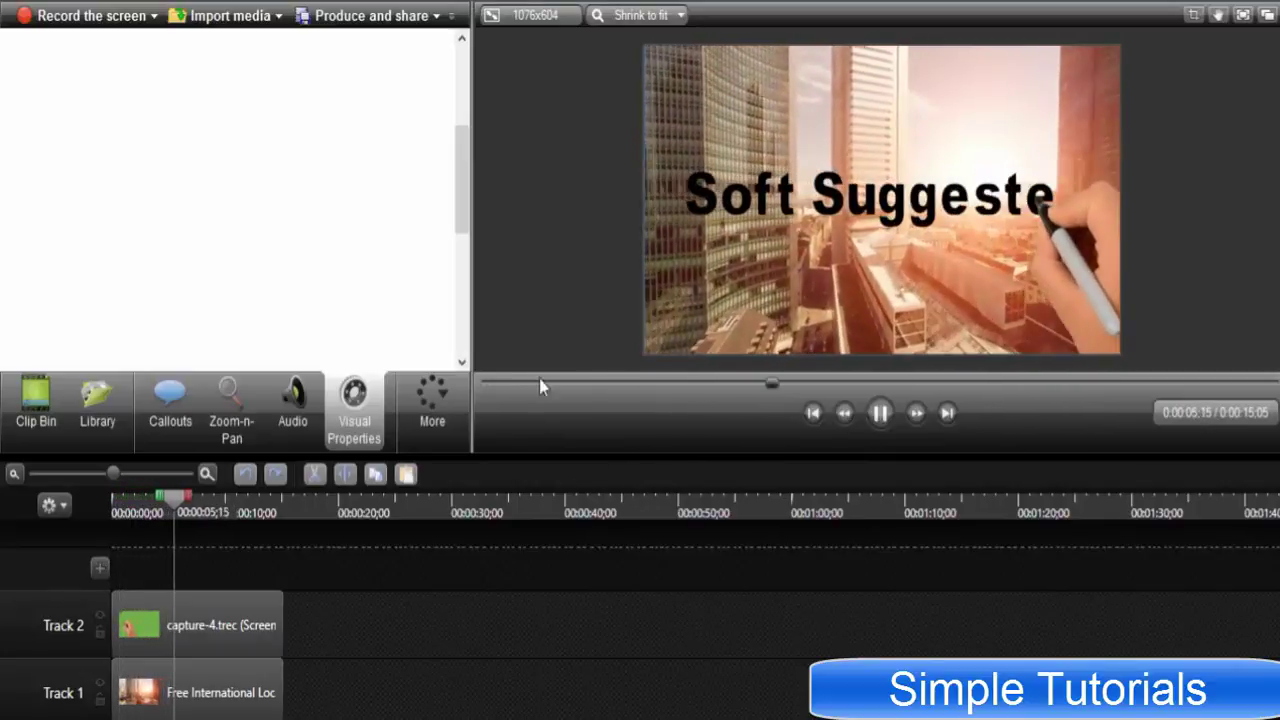
{"action": "left_click", "coordinate": [498, 383]}
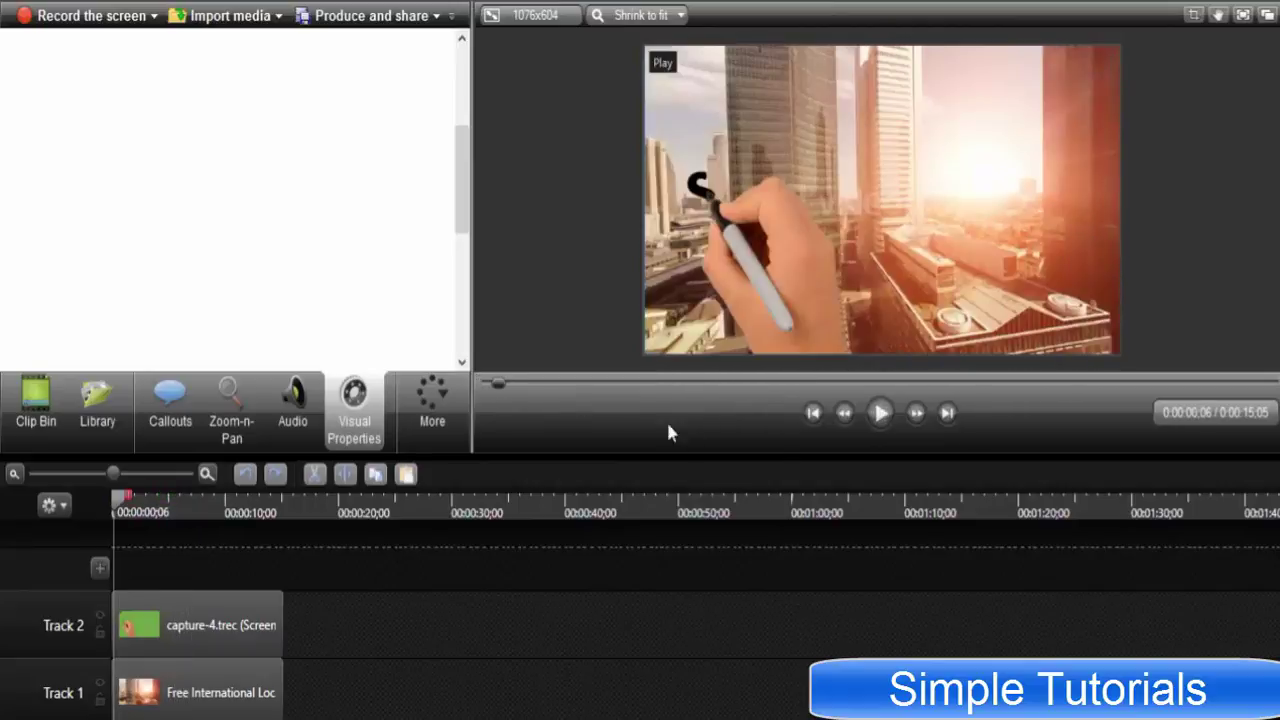
{"action": "left_click", "coordinate": [874, 424]}
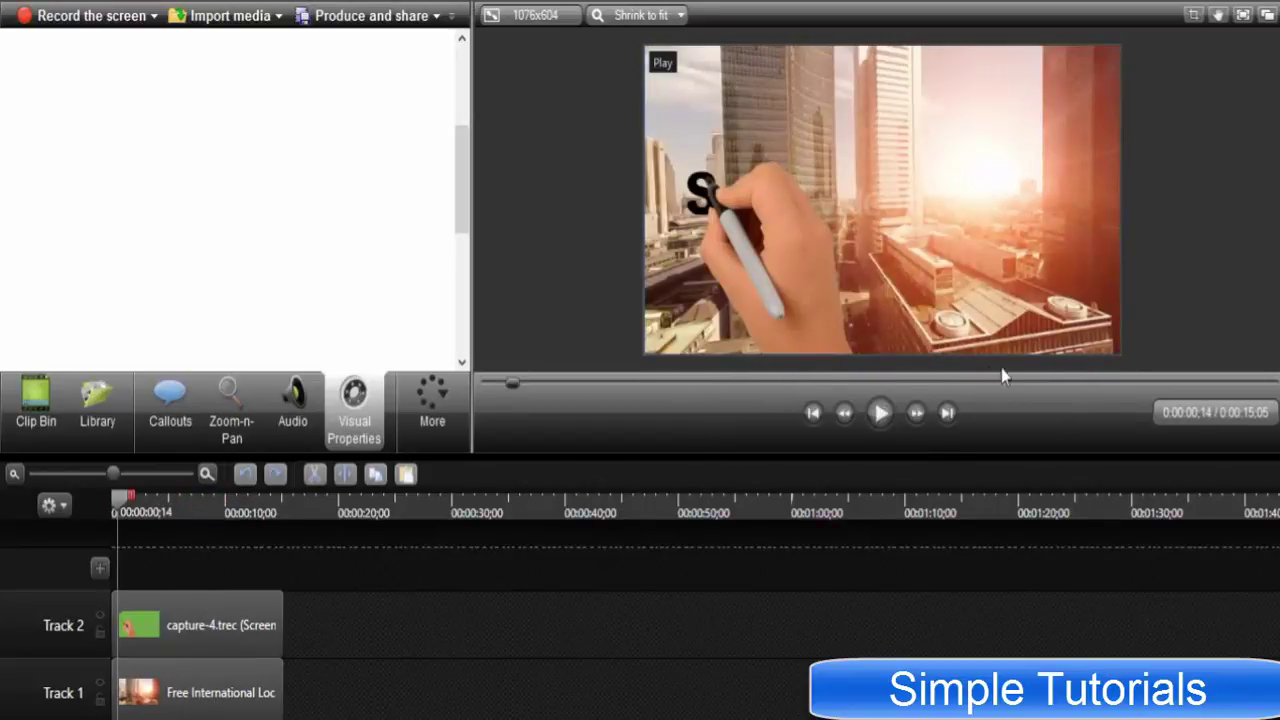
{"action": "left_click", "coordinate": [880, 412]}
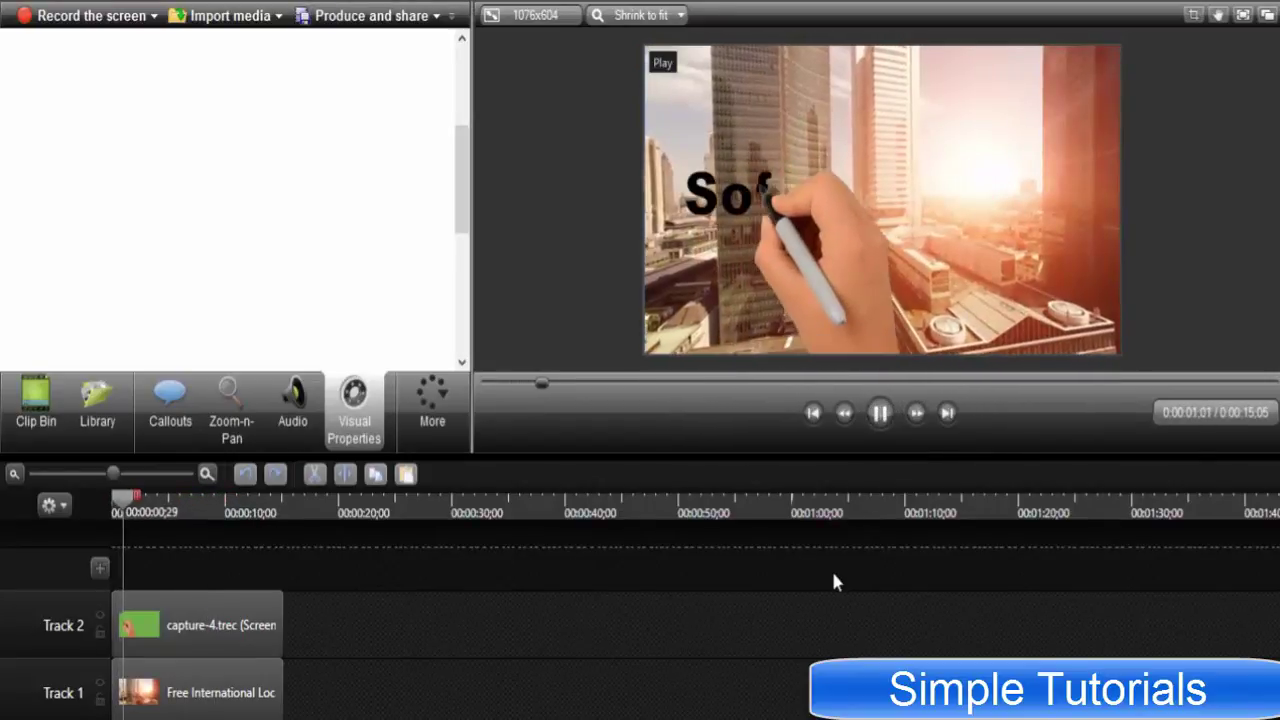